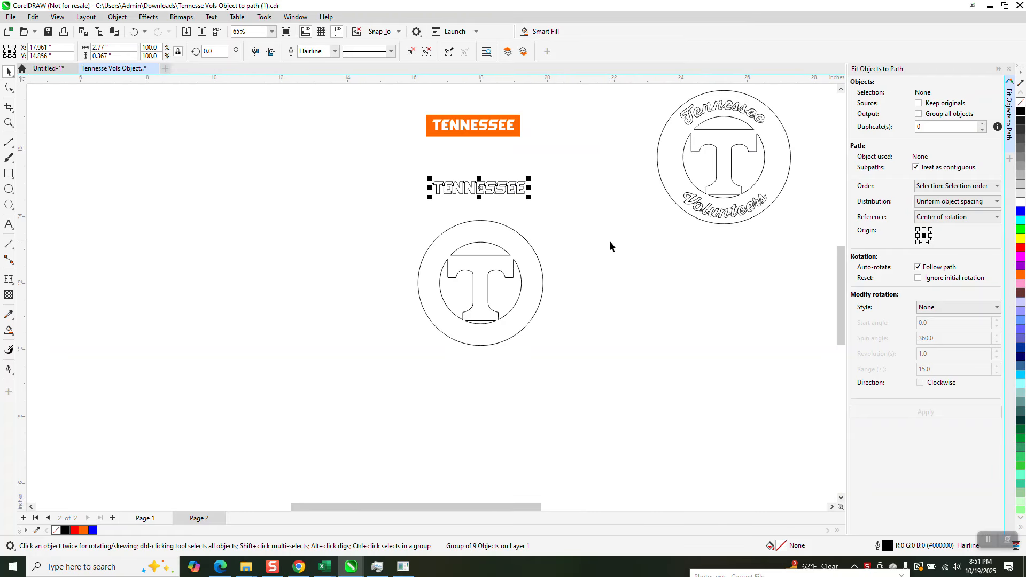
Try to fit the grouped TENNESSEE outline lettering to the outer circle of the T logo with Fit Objects to Path
{"action": "left_click", "coordinate": [542, 264], "text": "shift"}
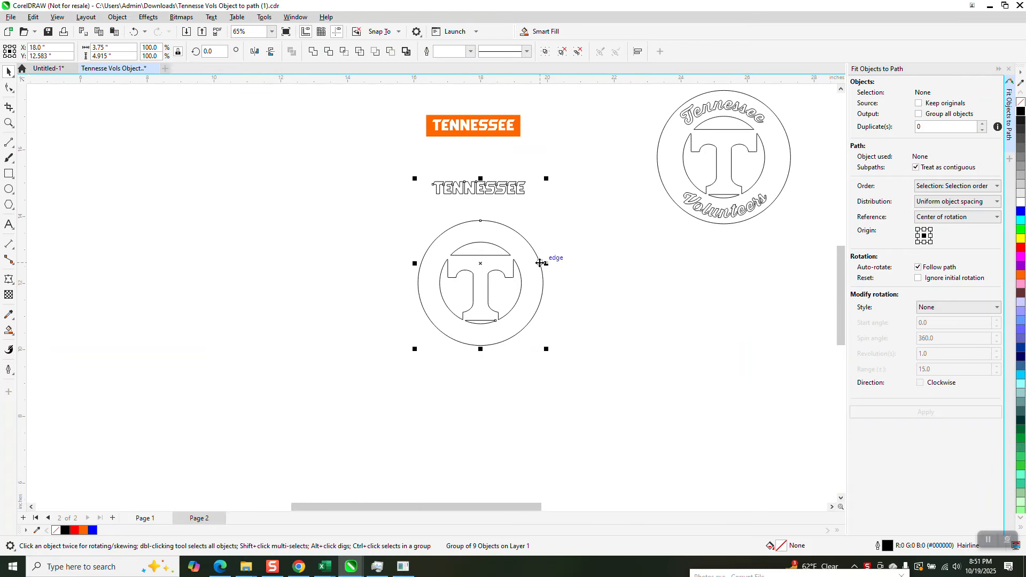
{"action": "left_click", "coordinate": [915, 413]}
{"action": "left_click", "coordinate": [541, 294]}
{"action": "left_click", "coordinate": [520, 192]}
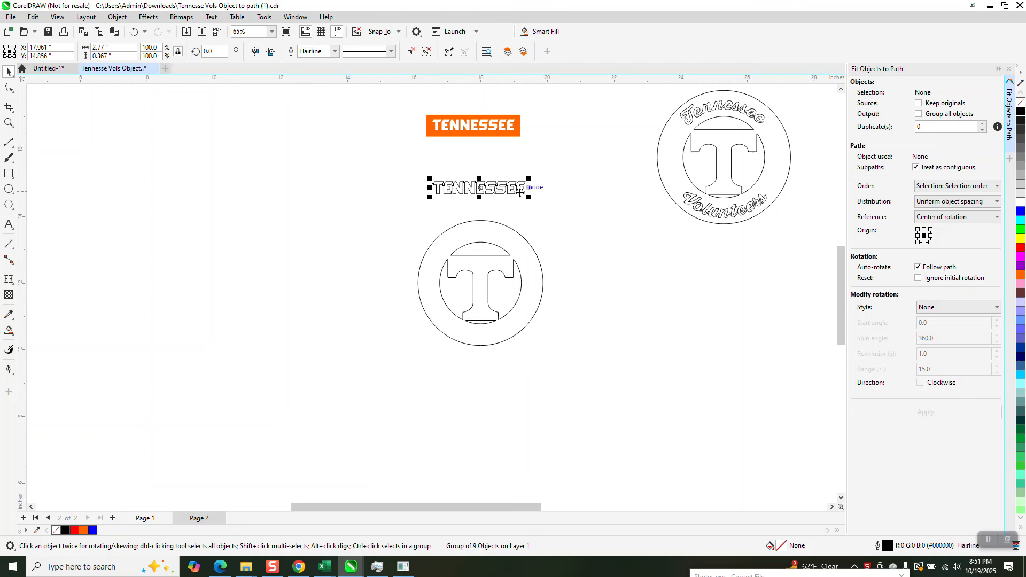
{"action": "left_click", "coordinate": [543, 274], "text": "shift"}
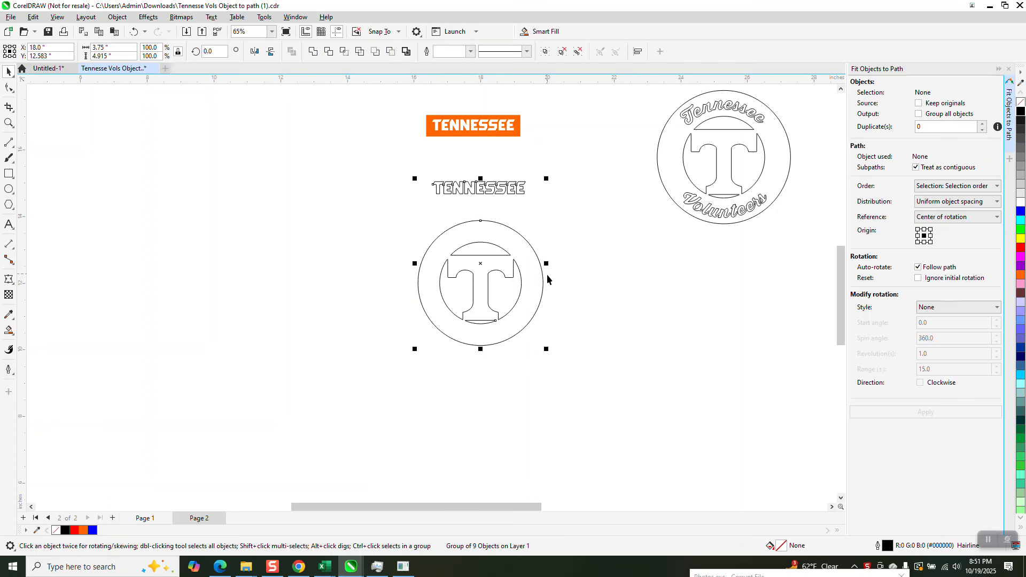
{"action": "left_click", "coordinate": [916, 413]}
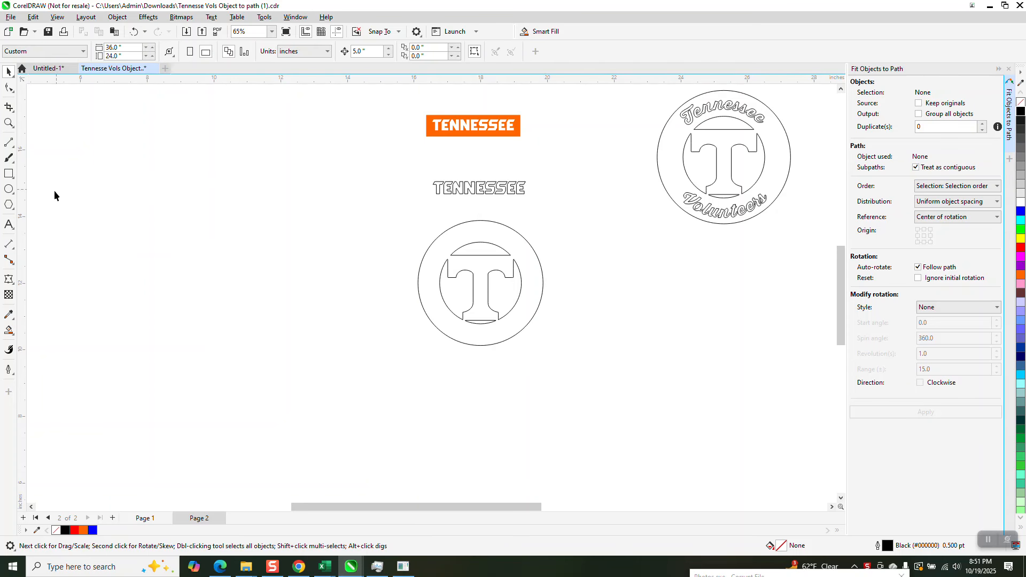
Draw a circle about 3.99 in across, move the TENNESSEE outline lettering above it, and fit the lettering group to the circle
{"action": "left_click", "coordinate": [9, 190]}
{"action": "left_click_drag", "start_coordinate": [671, 273], "coordinate": [531, 413]}
{"action": "left_click", "coordinate": [9, 71]}
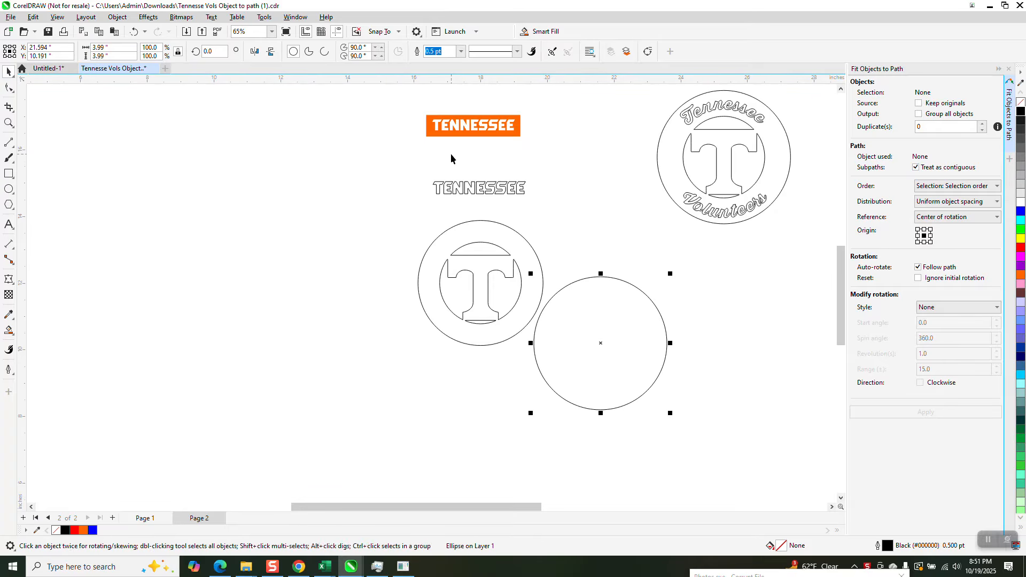
{"action": "left_click_drag", "start_coordinate": [492, 191], "coordinate": [593, 225]}
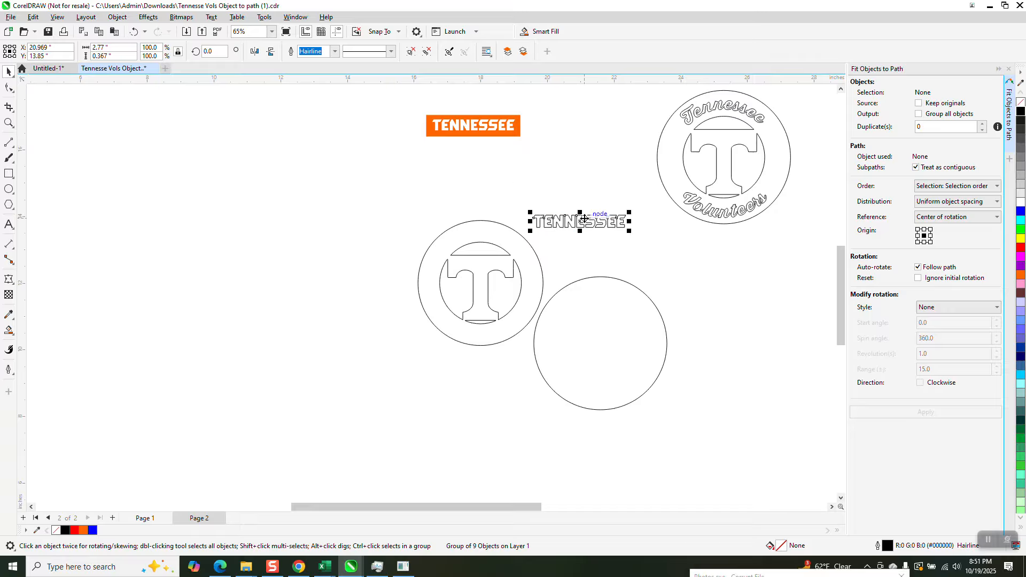
{"action": "left_click", "coordinate": [665, 325], "text": "shift"}
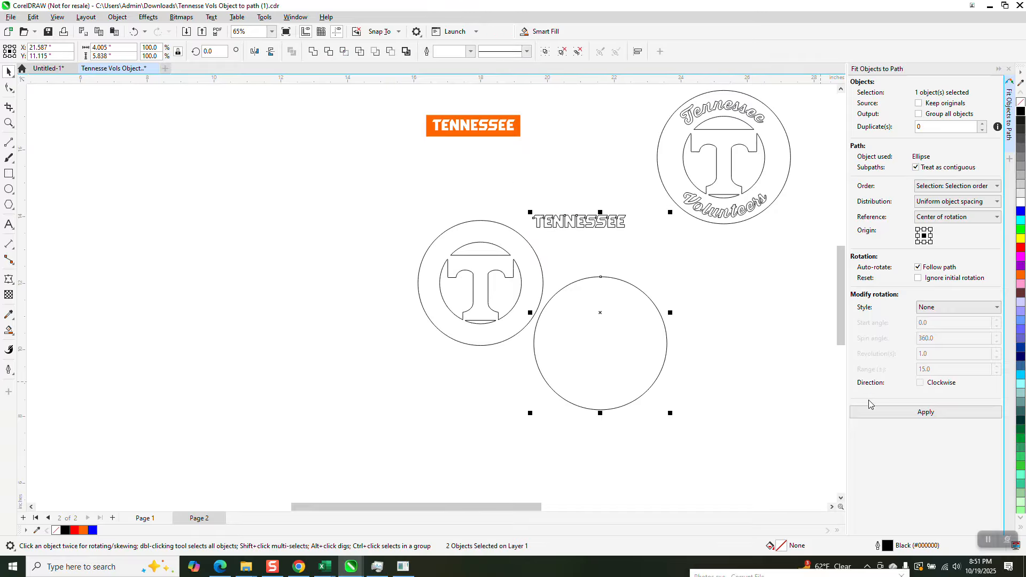
{"action": "left_click", "coordinate": [910, 410]}
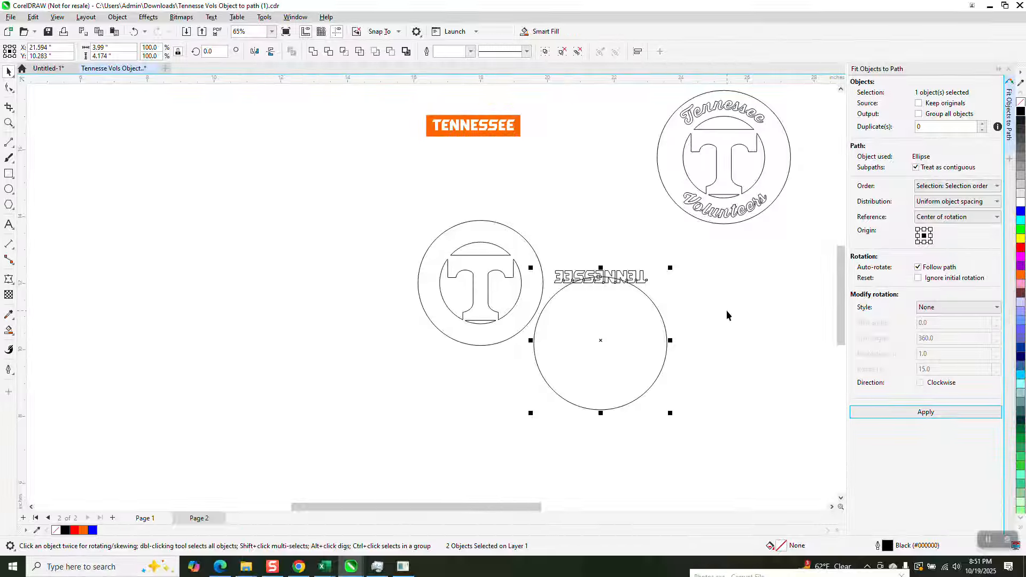
Undo the path fitting and the lettering move, and delete the newly drawn circle
{"action": "left_click", "coordinate": [133, 32]}
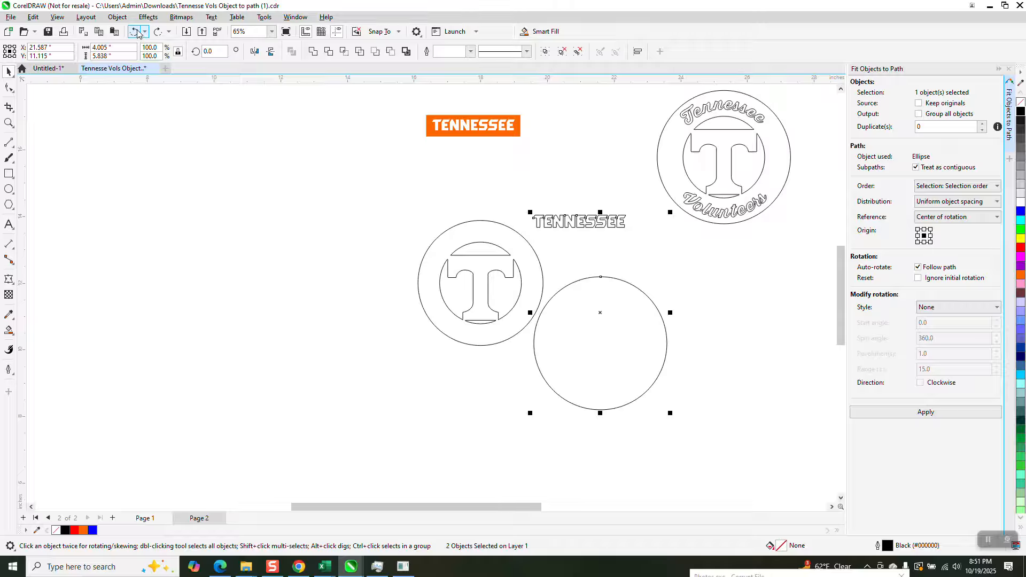
{"action": "left_click", "coordinate": [135, 32]}
{"action": "left_click", "coordinate": [657, 357]}
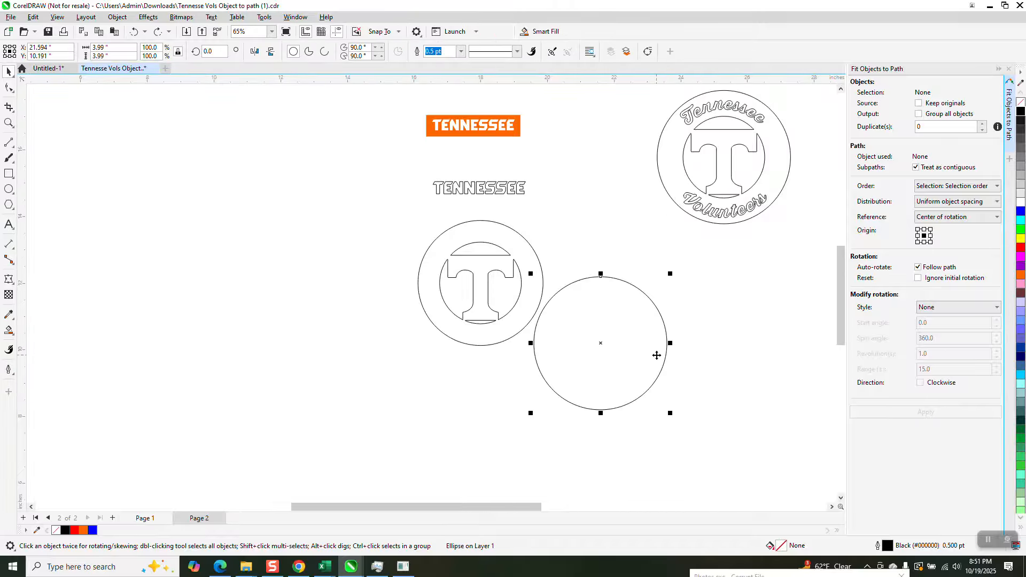
{"action": "key", "text": "Delete"}
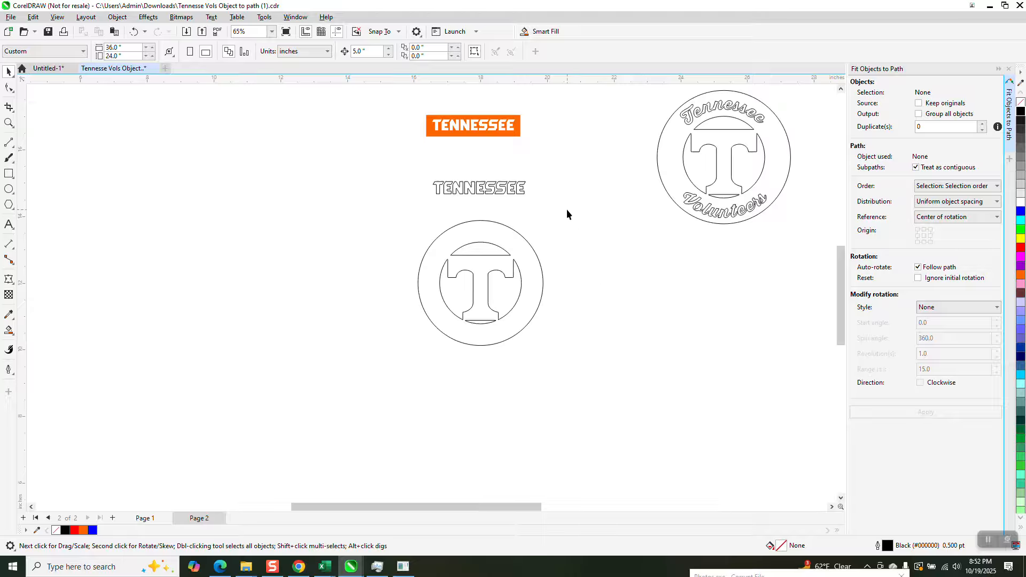
Move the TENNESSEE outline lettering down about 0.5 in, to just above the T logo's outer circle
{"action": "left_click", "coordinate": [9, 123]}
{"action": "left_click_drag", "start_coordinate": [399, 171], "coordinate": [624, 359]}
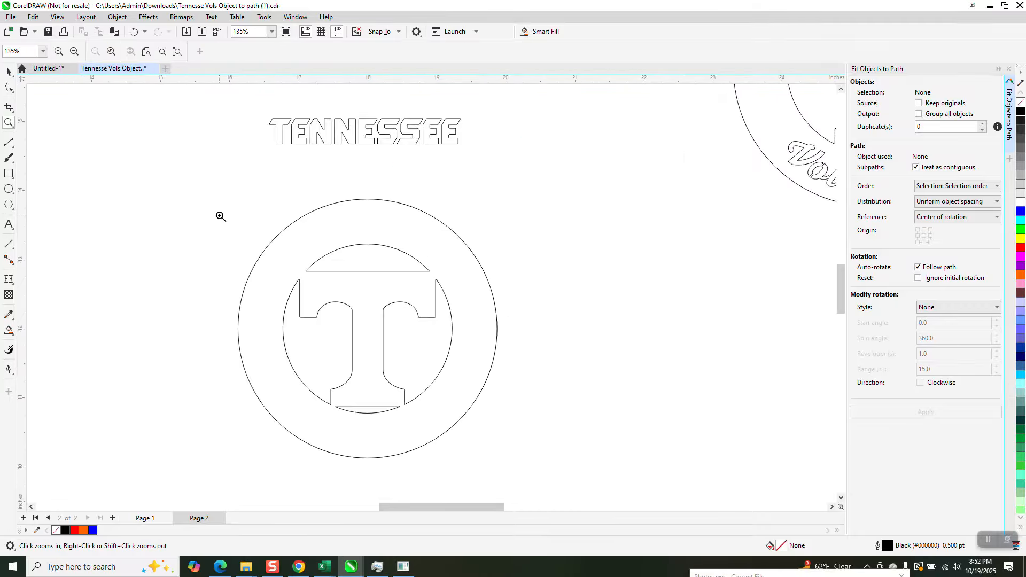
{"action": "left_click", "coordinate": [9, 72]}
{"action": "left_click_drag", "start_coordinate": [357, 135], "coordinate": [372, 165]}
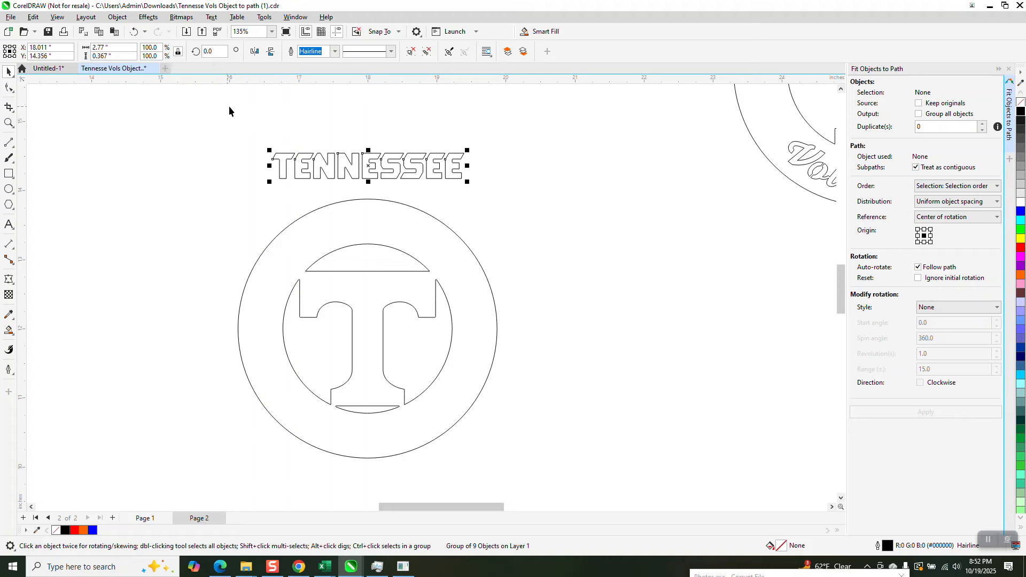
Ungroup the TENNESSEE outline lettering into separate letters and check that they select individually
{"action": "left_click", "coordinate": [118, 17]}
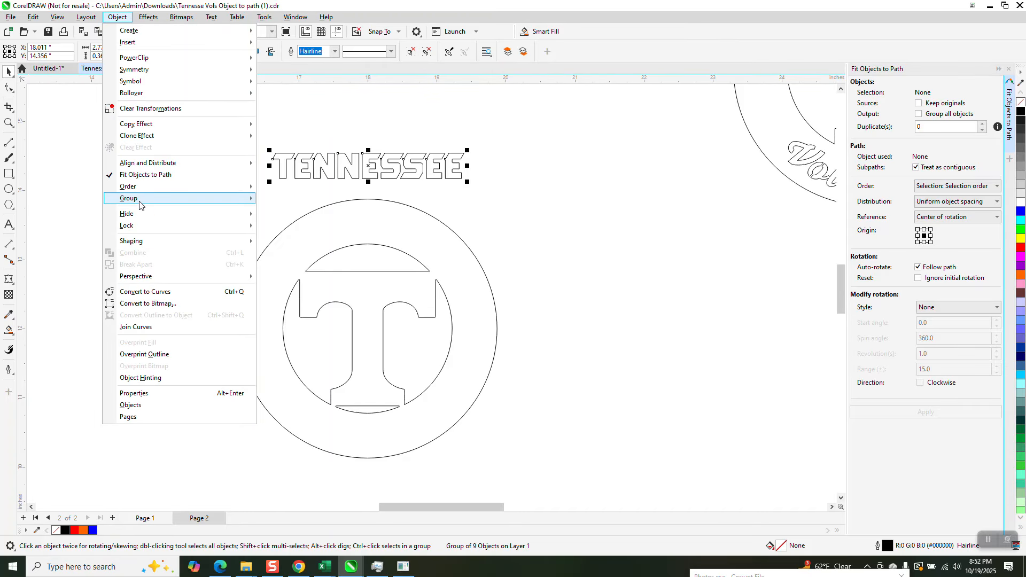
{"action": "left_click", "coordinate": [263, 210]}
{"action": "left_click", "coordinate": [262, 211]}
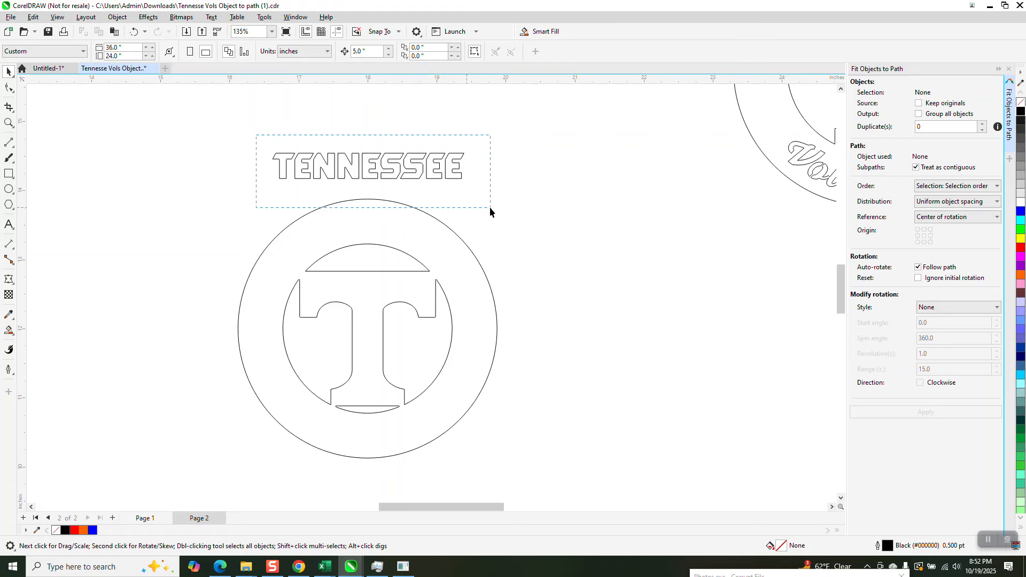
{"action": "left_click_drag", "start_coordinate": [490, 207], "coordinate": [490, 207]}
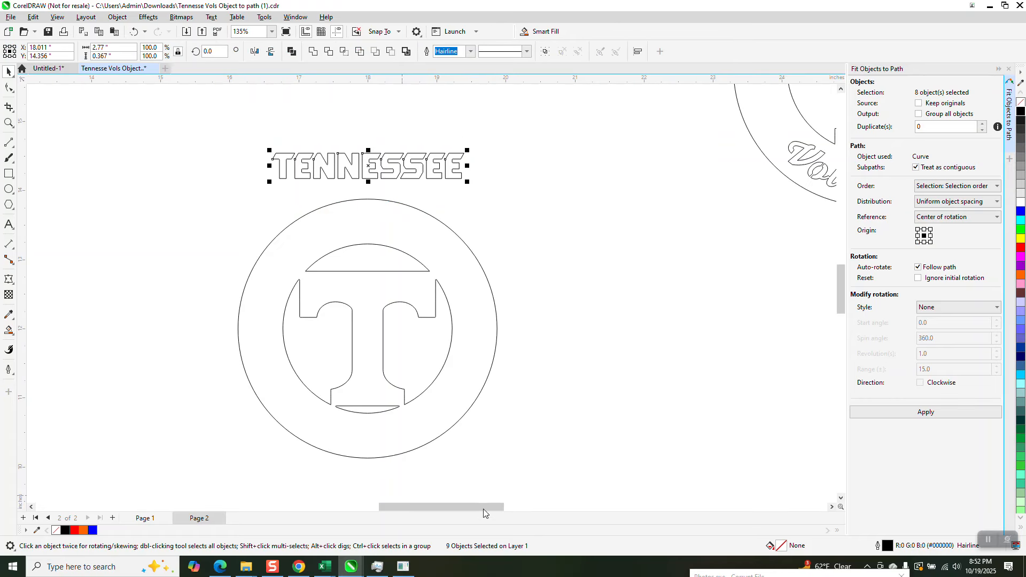
{"action": "left_click", "coordinate": [505, 179]}
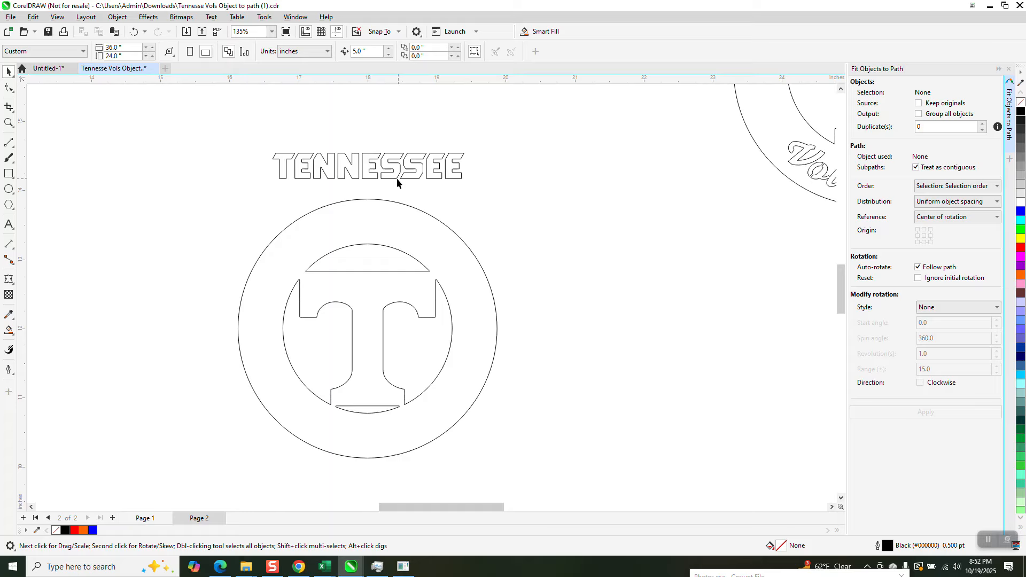
Centre the middle E of TENNESSEE on the page and move it straight up into the logo's ring
{"action": "left_click", "coordinate": [372, 169]}
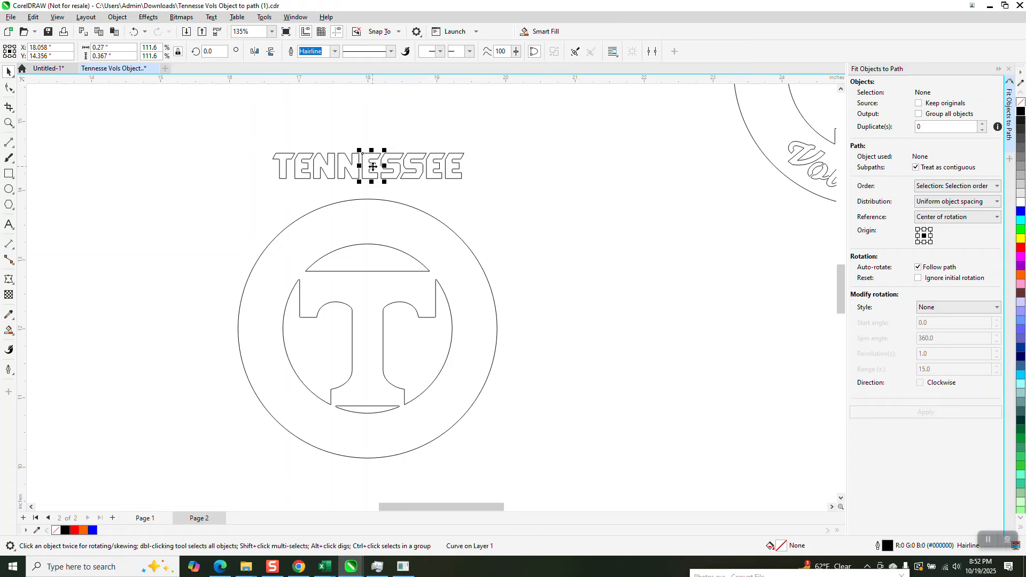
{"action": "key", "text": "p"}
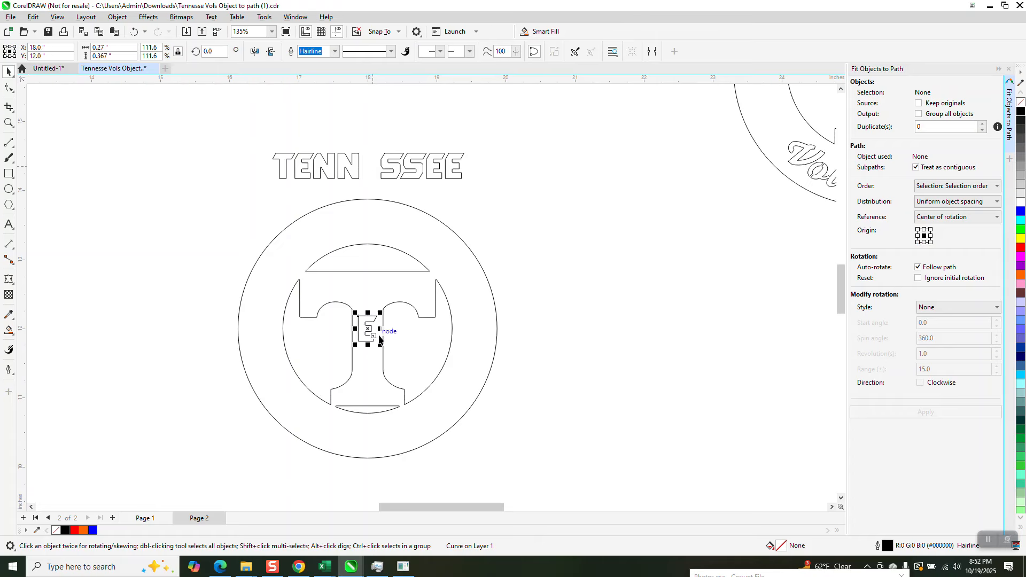
{"action": "left_click_drag", "start_coordinate": [369, 330], "coordinate": [378, 223]}
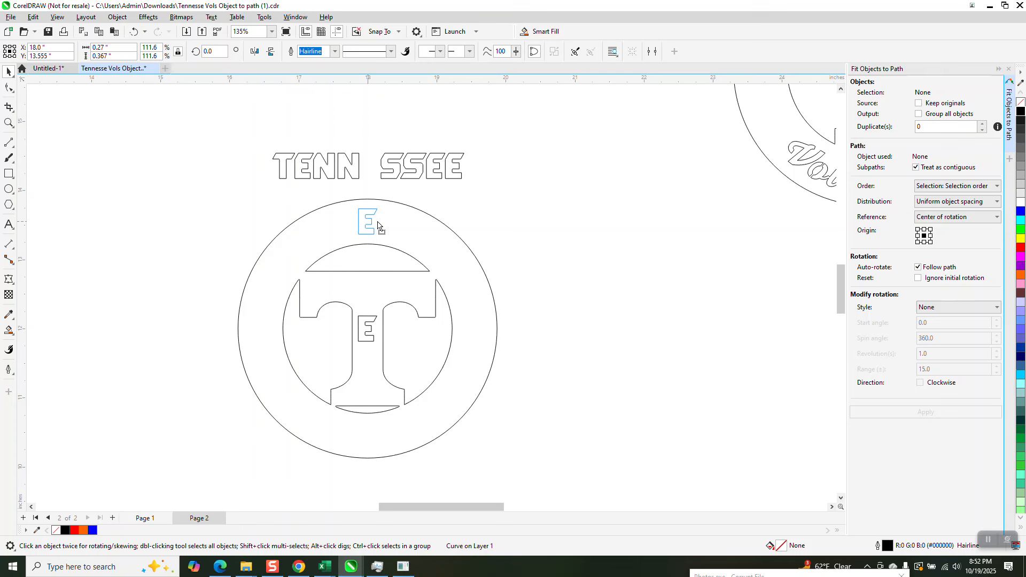
{"action": "left_click_drag", "start_coordinate": [378, 225], "coordinate": [377, 225]}
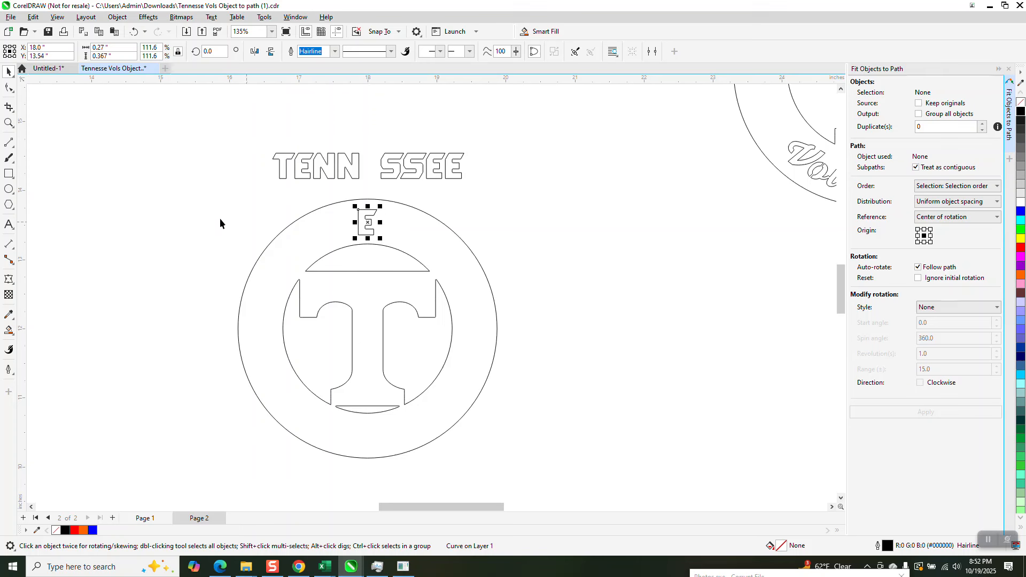
Draw a circle, centre it on the page, and enlarge it about its centre to about 3.46 in, near the E's top edge
{"action": "left_click", "coordinate": [9, 190]}
{"action": "left_click_drag", "start_coordinate": [717, 231], "coordinate": [517, 463]}
{"action": "key", "text": "p"}
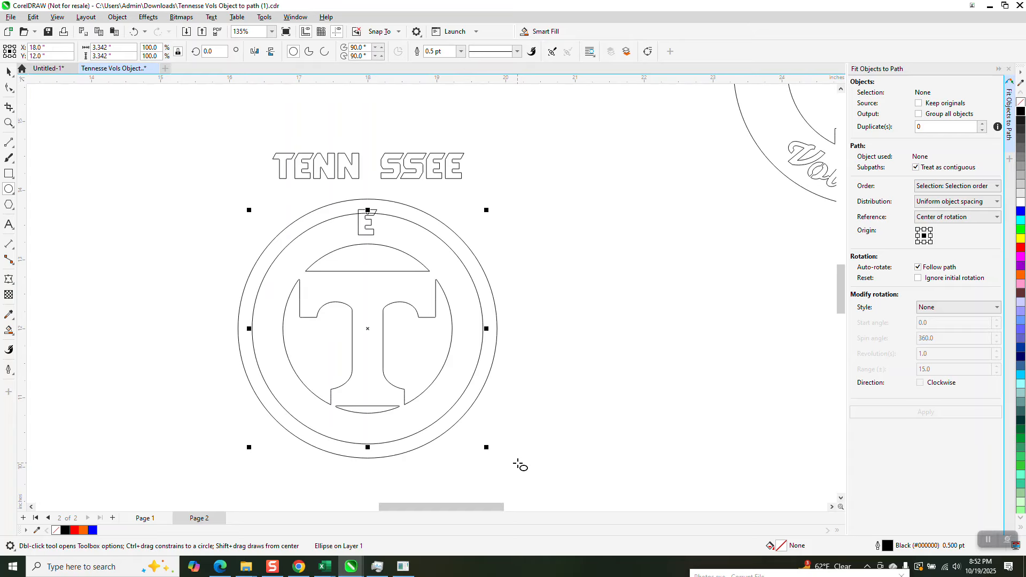
{"action": "left_click", "coordinate": [9, 123]}
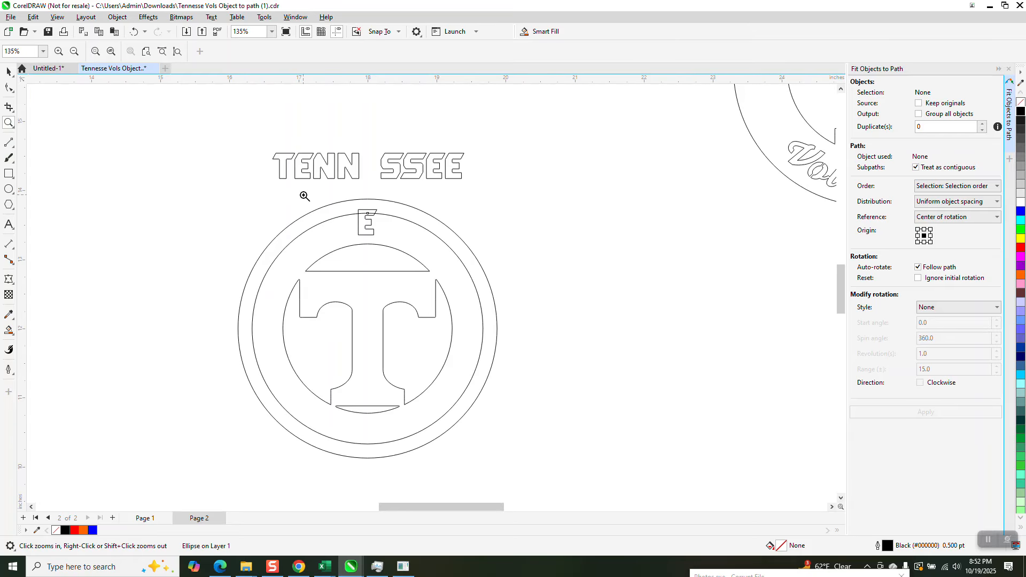
{"action": "left_click_drag", "start_coordinate": [305, 196], "coordinate": [582, 333]}
{"action": "left_click", "coordinate": [8, 71]}
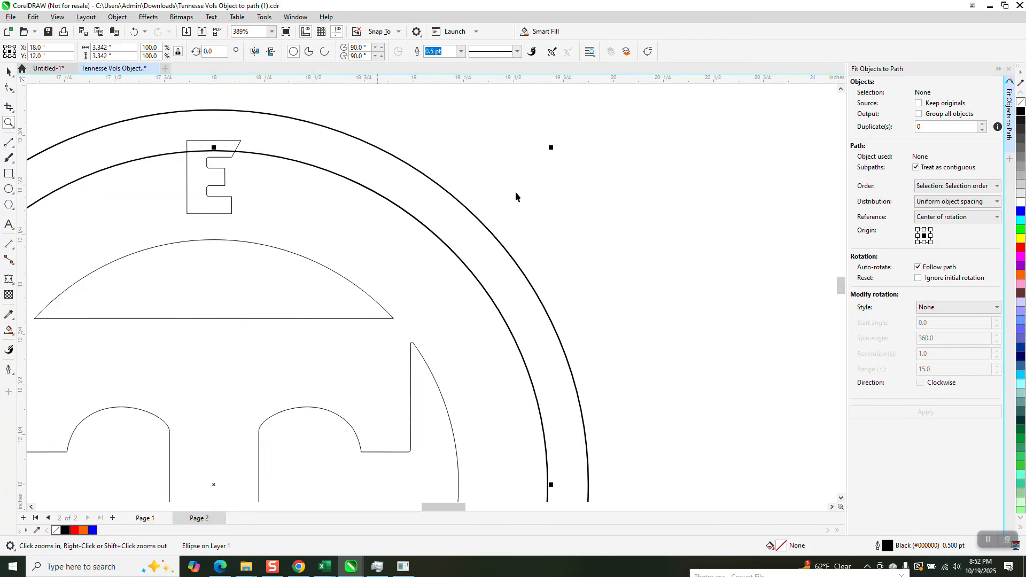
{"action": "left_click_drag", "start_coordinate": [554, 149], "coordinate": [570, 140]}
Move the grouped T logo and its outer circle 5 in to the left, away from the new circle
{"action": "scroll", "coordinate": [606, 246], "scroll_direction": "down", "scroll_amount": 3}
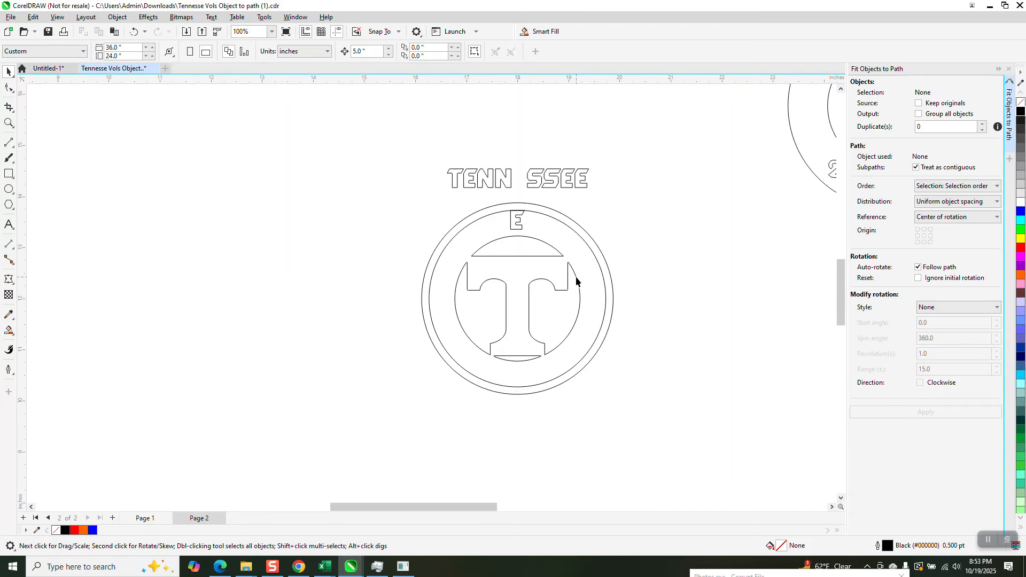
{"action": "left_click", "coordinate": [576, 278]}
{"action": "key", "text": "Left"}
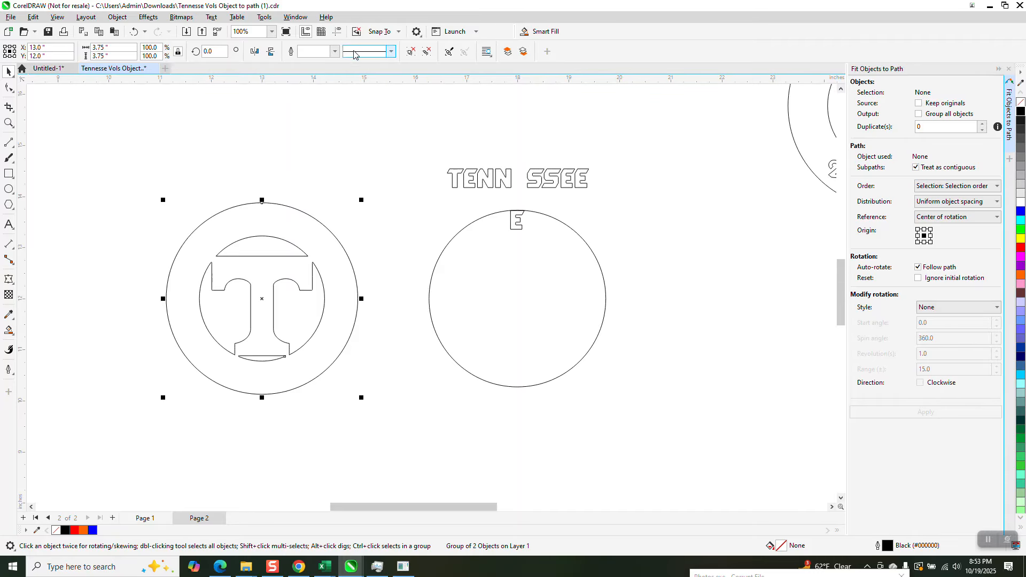
Add a horizontal and a vertical guideline, show guidelines, and centre both on the page
{"action": "left_click_drag", "start_coordinate": [368, 82], "coordinate": [373, 123]}
{"action": "left_click", "coordinate": [337, 32]}
{"action": "left_click", "coordinate": [431, 125]}
{"action": "key", "text": "p"}
{"action": "left_click_drag", "start_coordinate": [21, 196], "coordinate": [154, 219]}
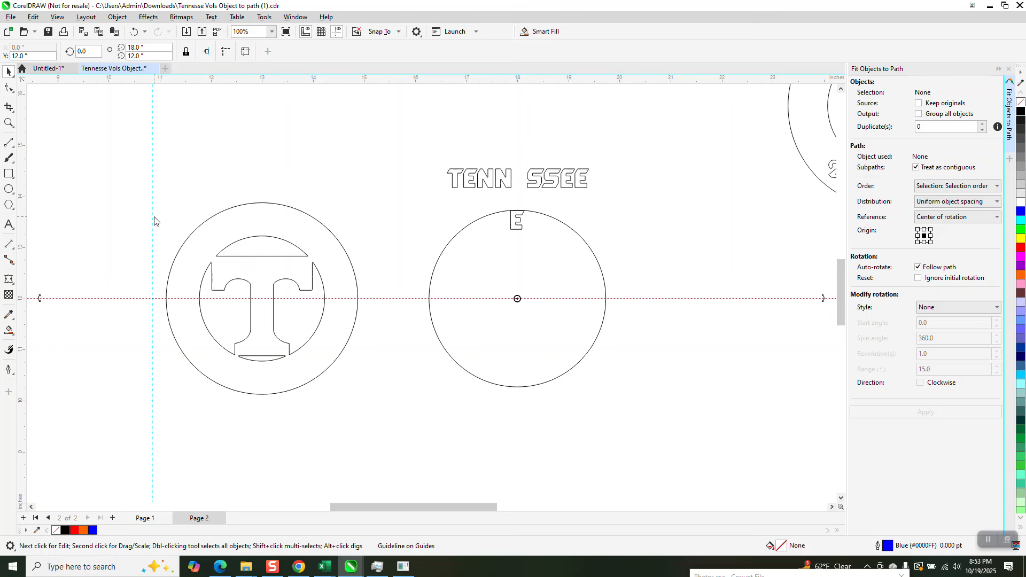
{"action": "key", "text": "p"}
Centre the E inside the circle and align its top edge with the top of the circle
{"action": "left_click", "coordinate": [516, 225]}
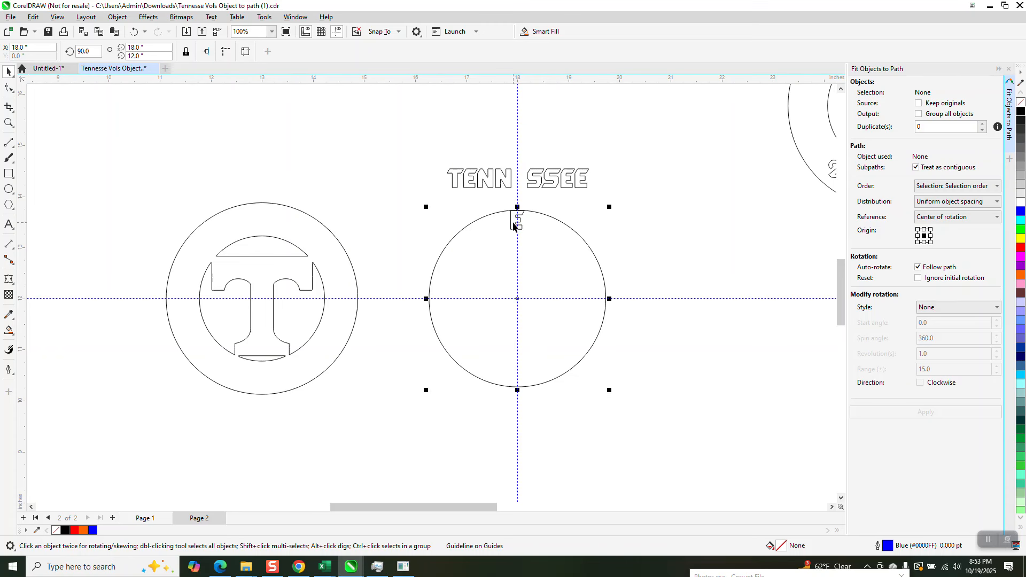
{"action": "left_click_drag", "start_coordinate": [490, 201], "coordinate": [543, 243]}
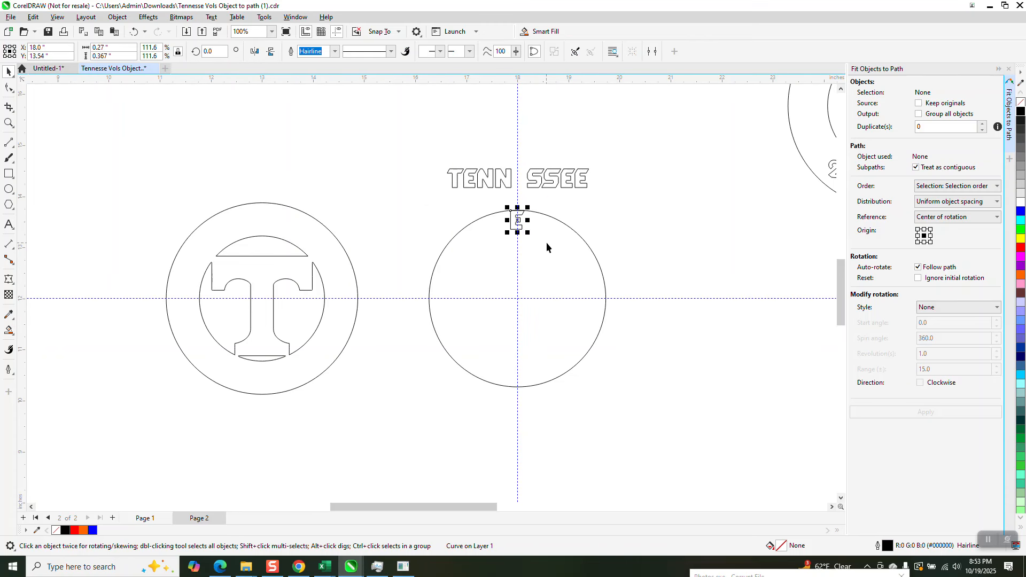
{"action": "key", "text": "p"}
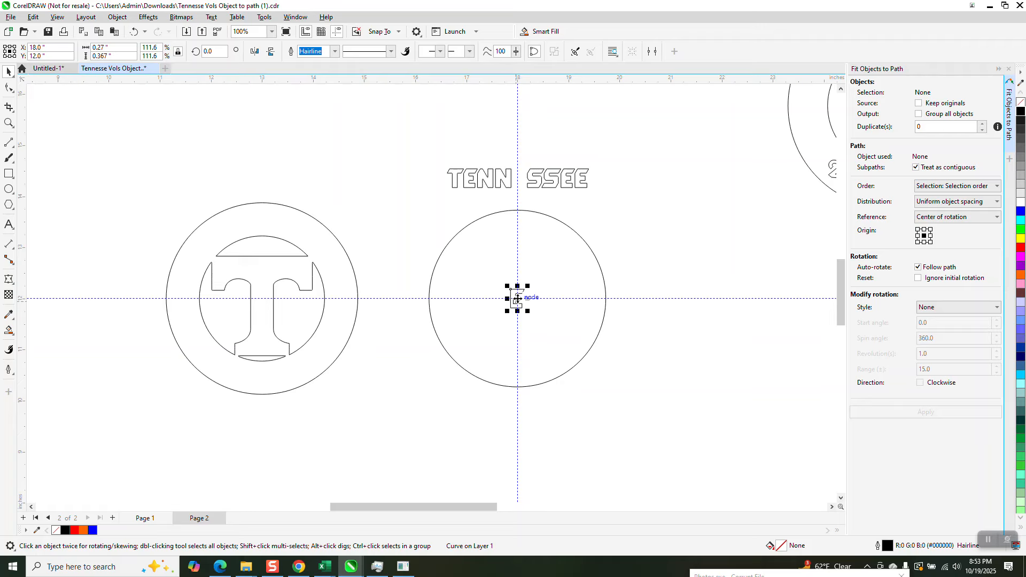
{"action": "left_click", "coordinate": [567, 226]}
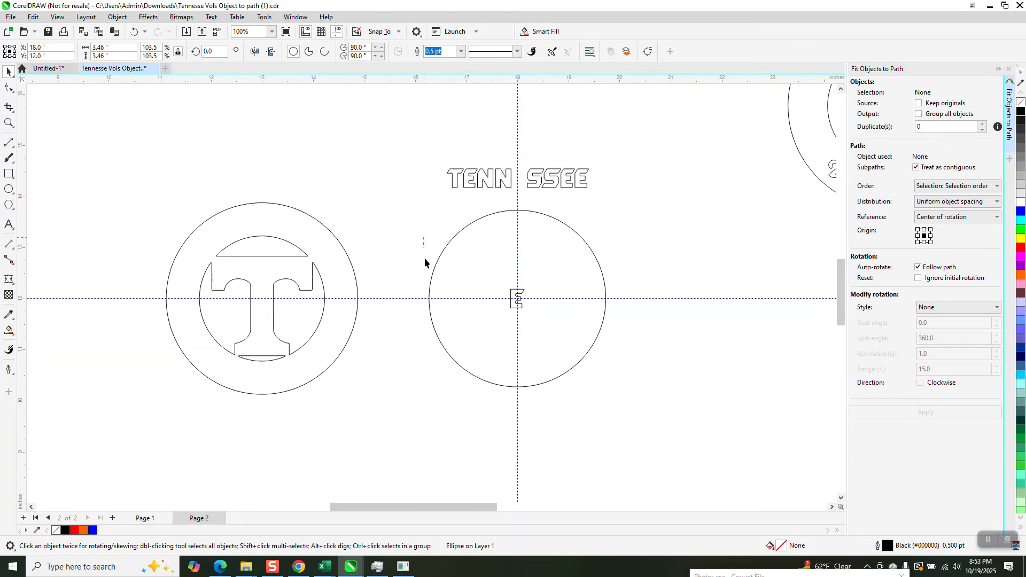
{"action": "left_click_drag", "start_coordinate": [424, 237], "coordinate": [559, 339]}
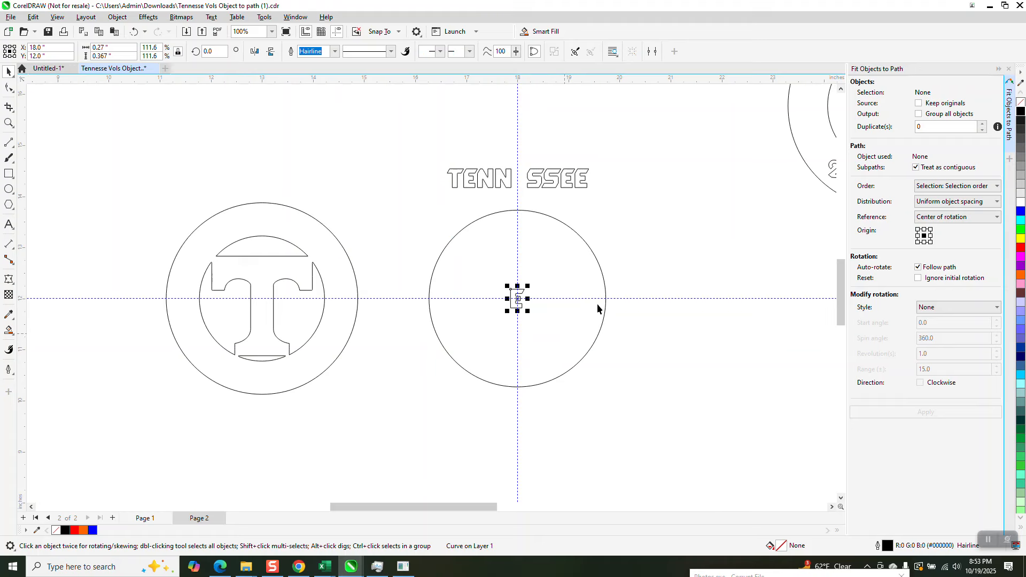
{"action": "left_click", "coordinate": [604, 278], "text": "shift"}
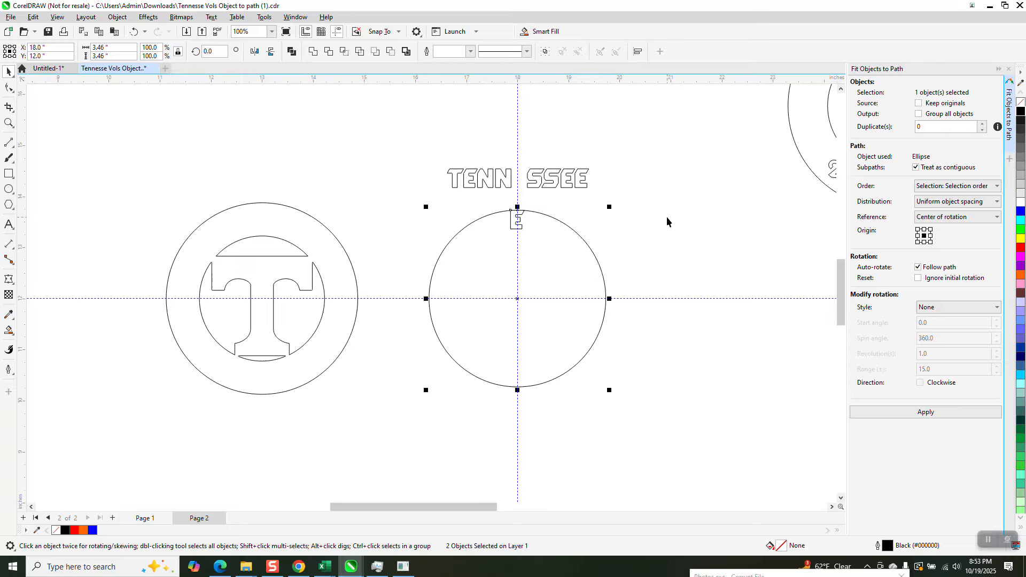
{"action": "scroll", "coordinate": [653, 215], "scroll_direction": "down", "scroll_amount": 1}
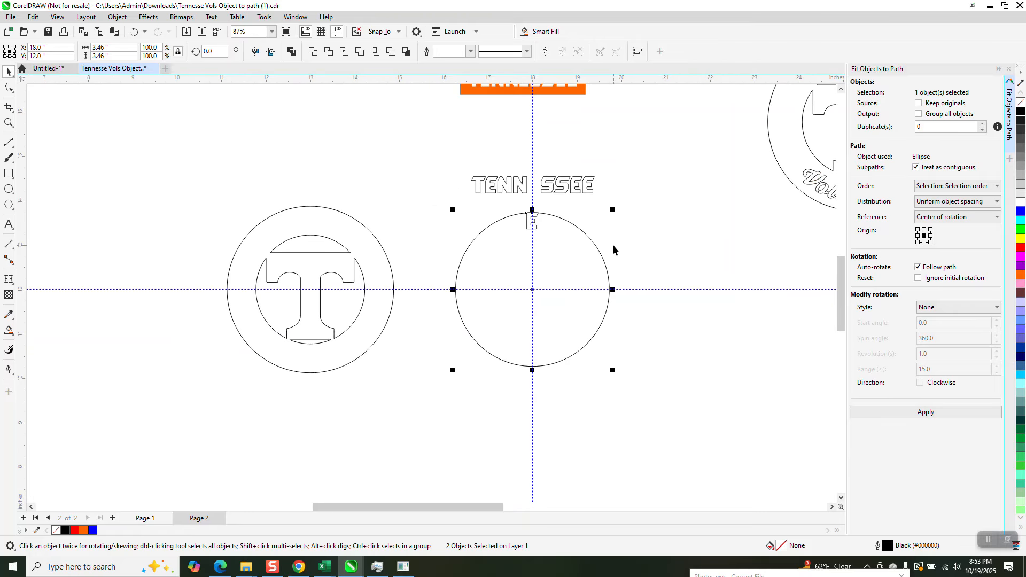
{"action": "left_click", "coordinate": [618, 233]}
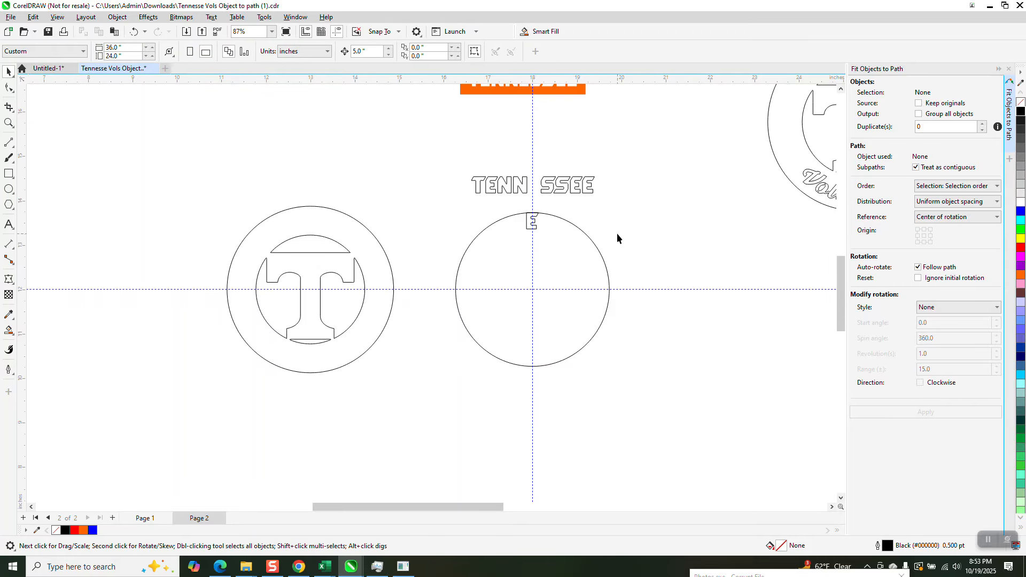
Move the E 5 in down out of the circle, and centre the first S at the circle's top edge
{"action": "left_click_drag", "start_coordinate": [498, 212], "coordinate": [575, 237]}
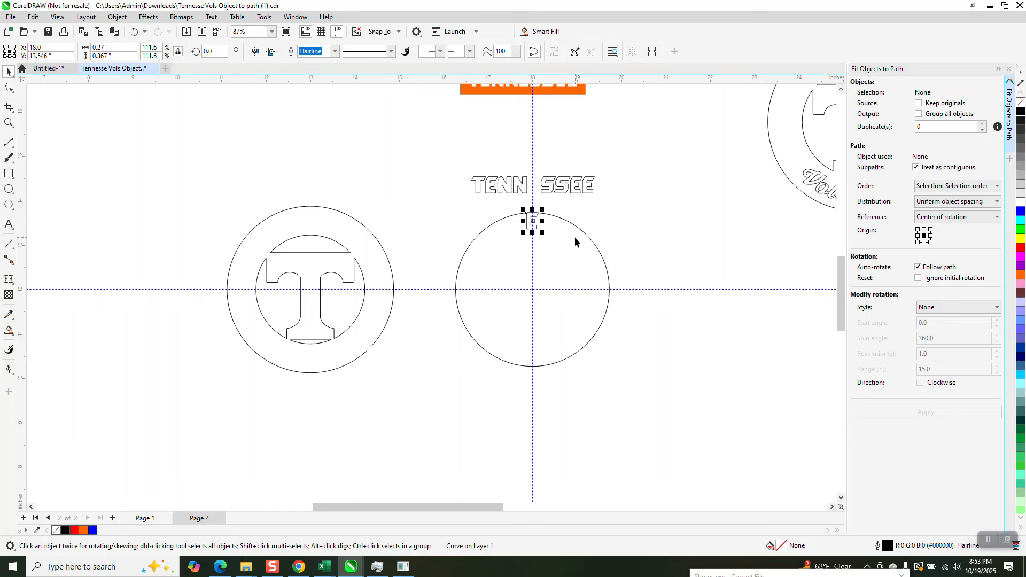
{"action": "key", "text": "Down"}
{"action": "left_click", "coordinate": [545, 190]}
{"action": "key", "text": "p"}
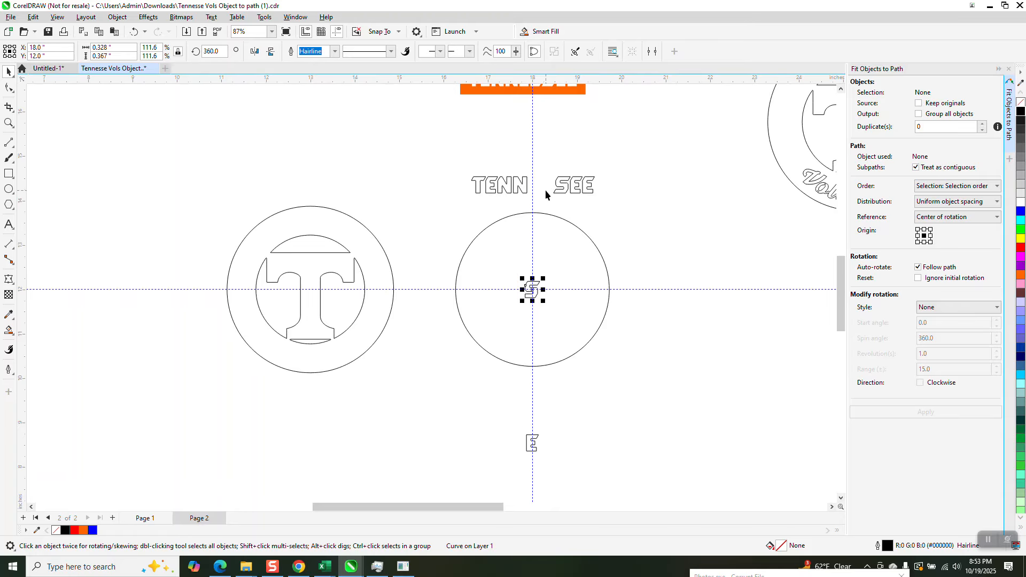
{"action": "left_click", "coordinate": [557, 217], "text": "shift"}
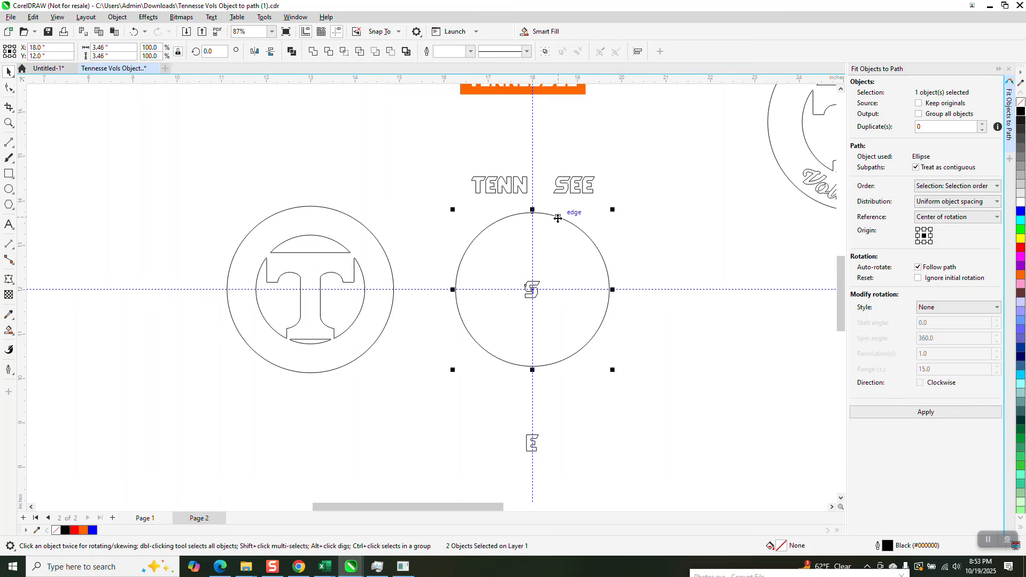
{"action": "key", "text": "t"}
Rotate the first S by -14° about the circle's centre
{"action": "left_click", "coordinate": [587, 210]}
{"action": "left_click", "coordinate": [537, 224]}
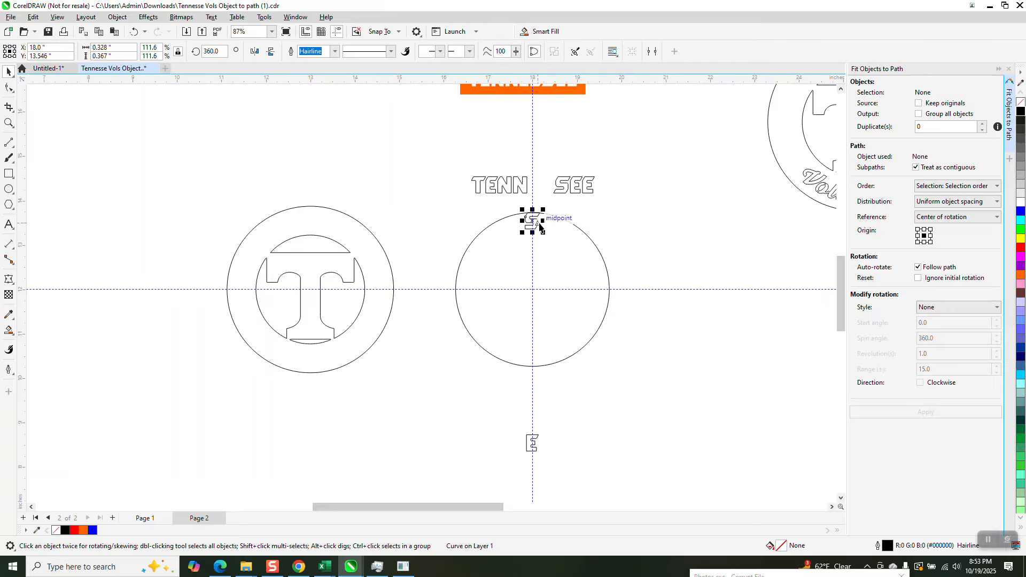
{"action": "left_click", "coordinate": [534, 220]}
{"action": "left_click", "coordinate": [205, 51]}
{"action": "type", "text": "-14"}
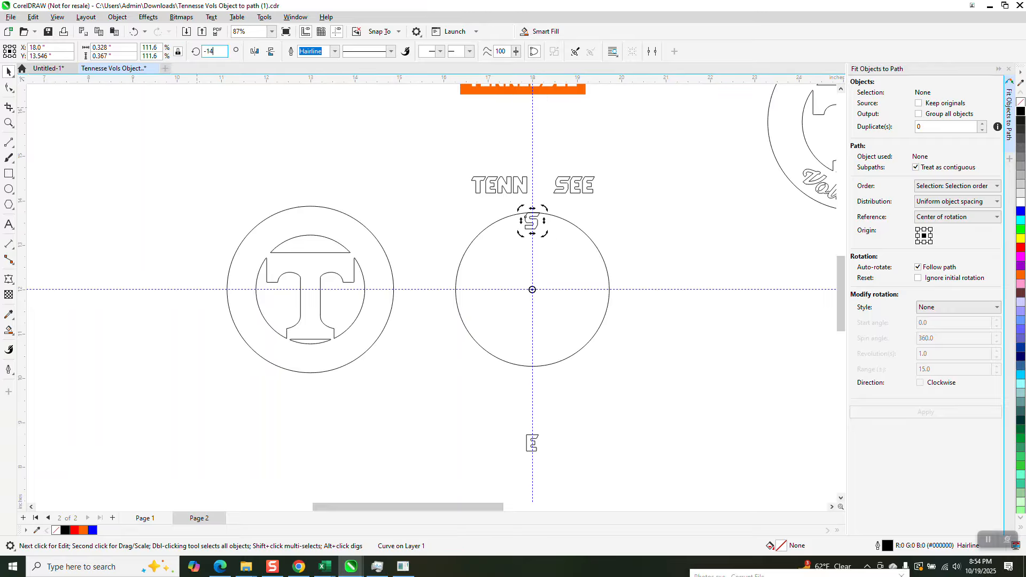
{"action": "key", "text": "Return"}
Move the E 5 in back up to the circle's top and inspect its spacing from the rotated S
{"action": "left_click", "coordinate": [530, 448]}
{"action": "left_click_drag", "start_coordinate": [531, 448], "coordinate": [532, 225]}
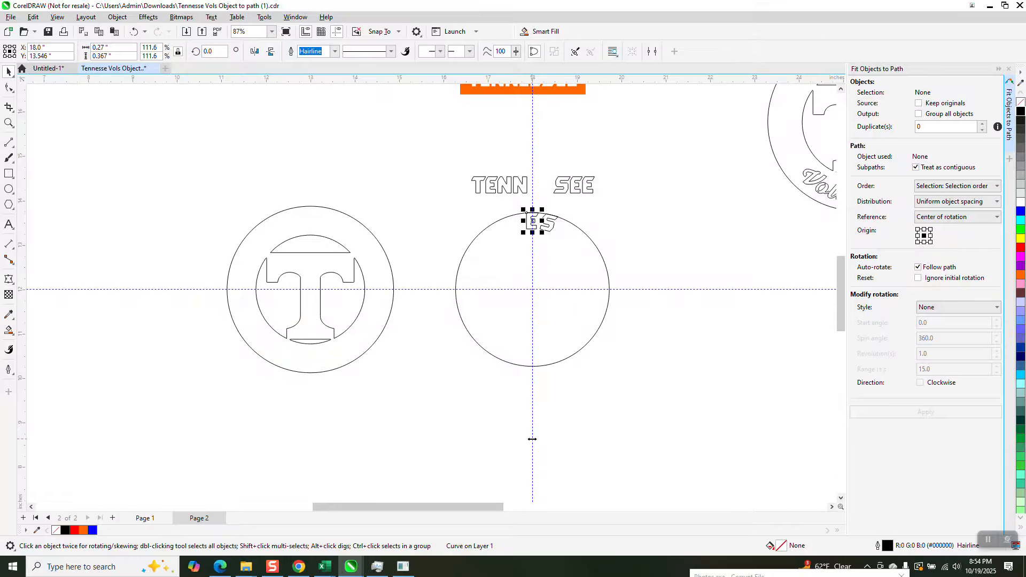
{"action": "left_click", "coordinate": [8, 123]}
{"action": "left_click_drag", "start_coordinate": [477, 189], "coordinate": [582, 245]}
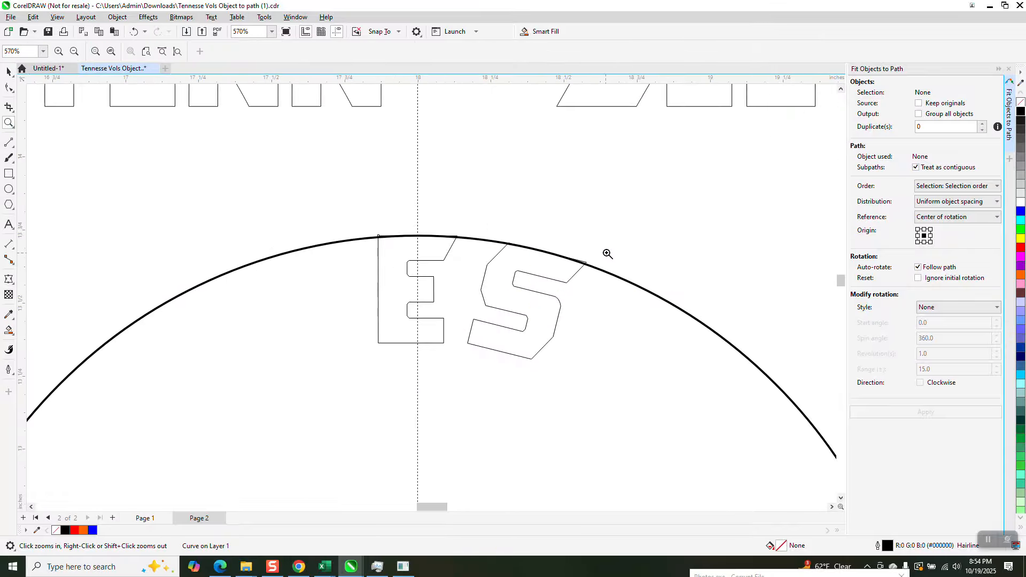
{"action": "right_click", "coordinate": [586, 245]}
{"action": "right_click", "coordinate": [518, 204]}
{"action": "left_click", "coordinate": [13, 75]}
{"action": "scroll", "coordinate": [378, 226], "scroll_direction": "down", "scroll_amount": 1}
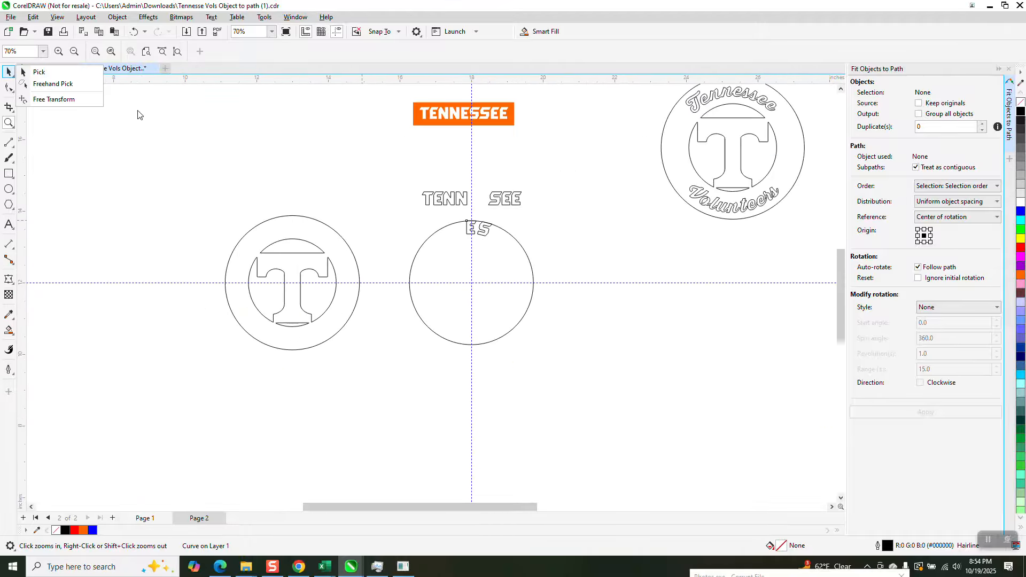
Move the E and the rotated S together 5 in down, out of the circle
{"action": "left_click", "coordinate": [44, 73]}
{"action": "left_click_drag", "start_coordinate": [453, 216], "coordinate": [511, 243]}
{"action": "key", "text": "Down"}
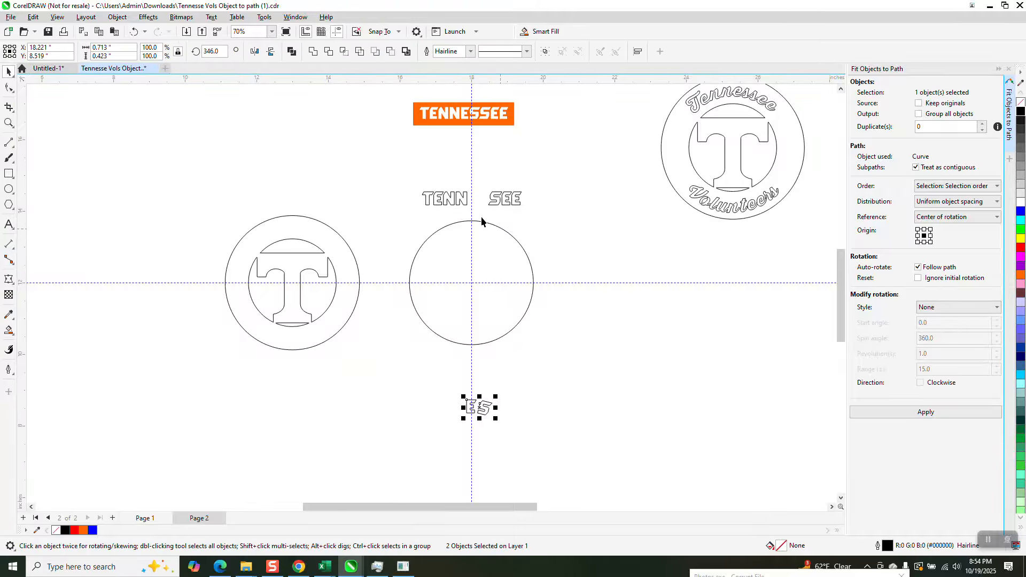
Centre the second S on the page and align its top edge with the top of the circle
{"action": "left_click", "coordinate": [496, 199]}
{"action": "key", "text": "p"}
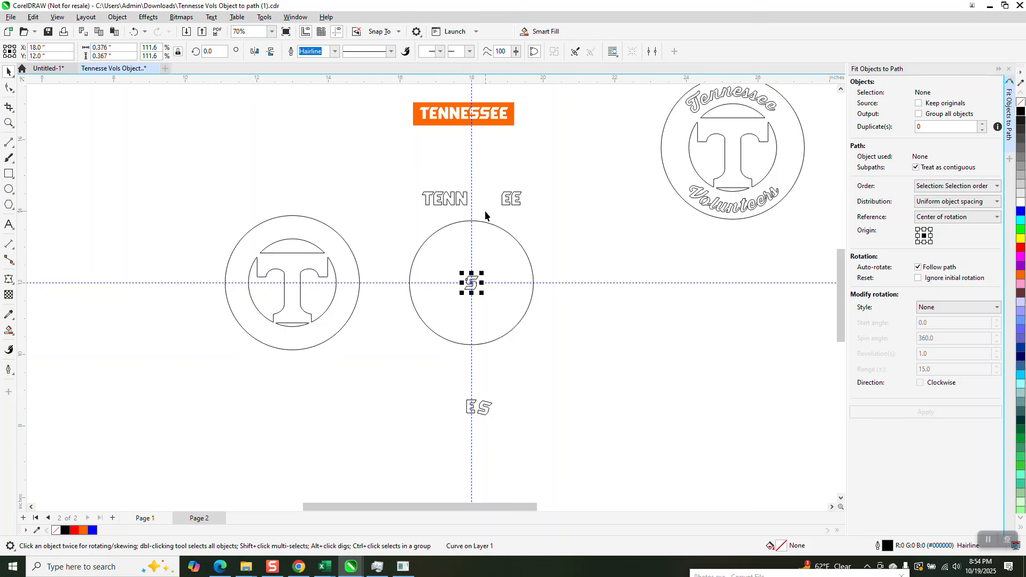
{"action": "left_click", "coordinate": [500, 229], "text": "shift"}
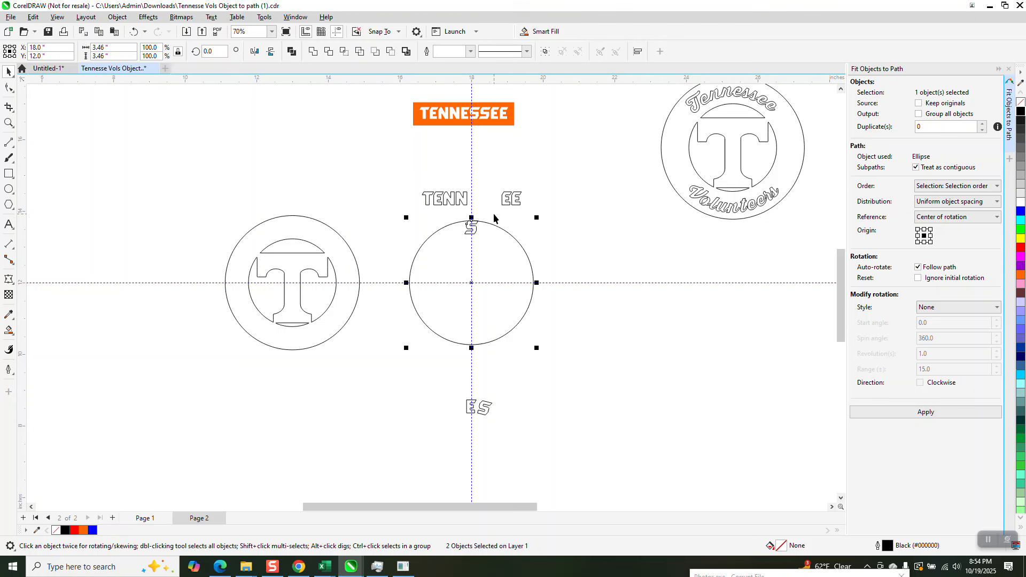
Rotate the second S to 332° about the circle's centre and move it 5 in down beside the first S
{"action": "left_click", "coordinate": [479, 225]}
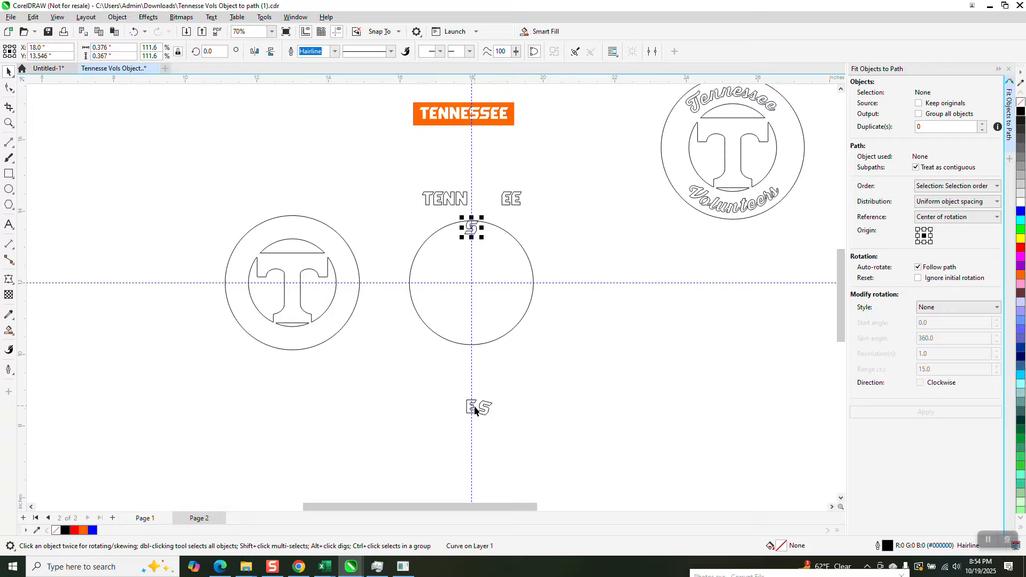
{"action": "left_click", "coordinate": [208, 51]}
{"action": "type", "text": "332"}
{"action": "key", "text": "Return"}
{"action": "key", "text": "Down"}
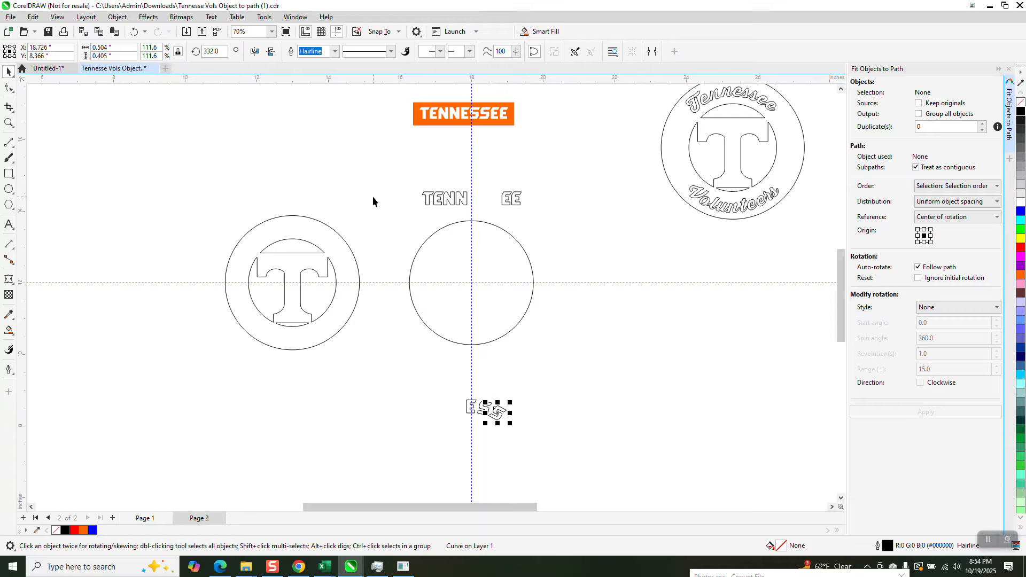
Centre the E that follows the second S on the page and align its top with the circle's top
{"action": "left_click", "coordinate": [505, 199]}
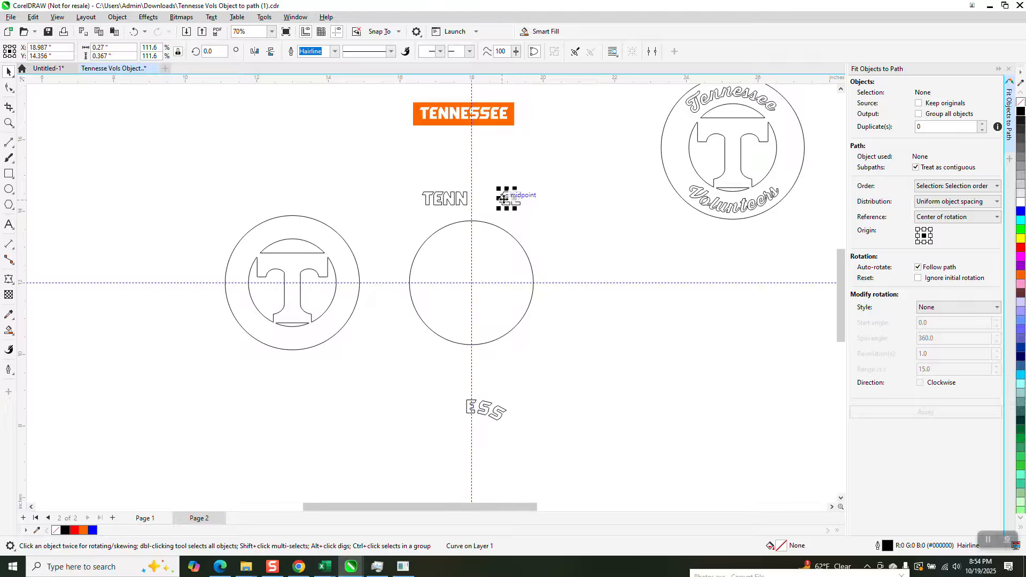
{"action": "key", "text": "p"}
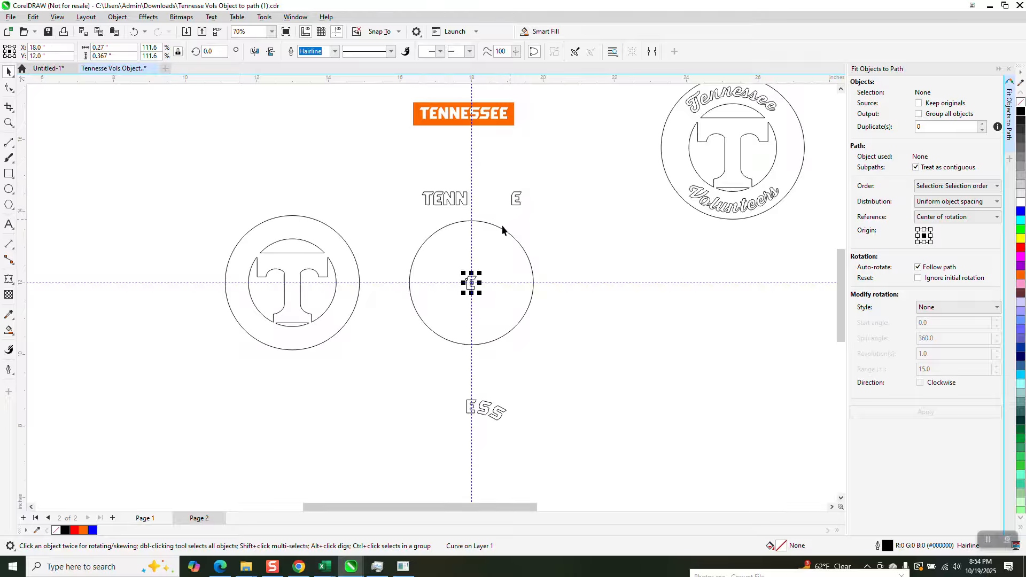
{"action": "left_click", "coordinate": [502, 234], "text": "shift"}
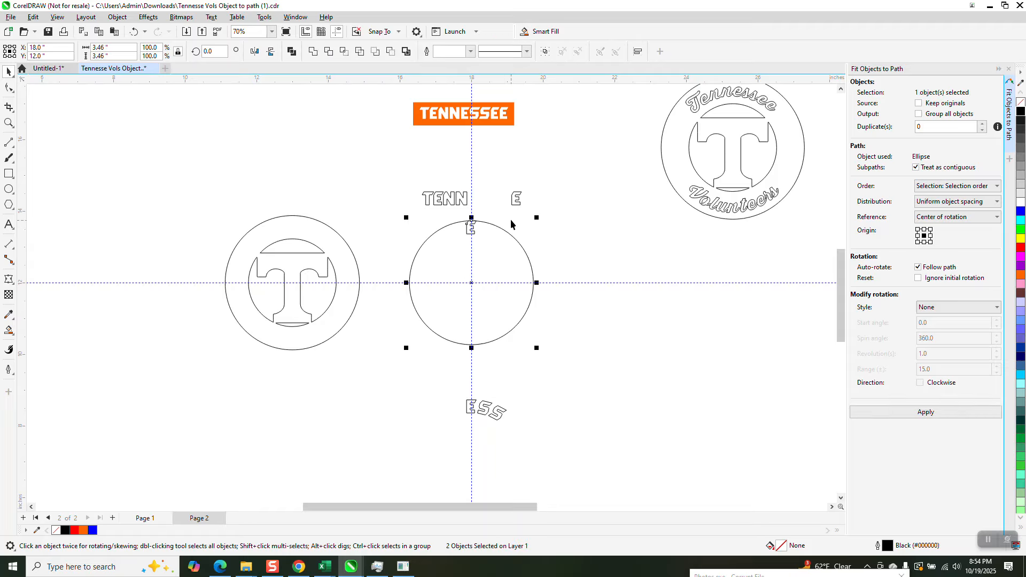
Rotate this E by -42° about the circle's centre and move it 5 in down beside the second S
{"action": "left_click", "coordinate": [470, 227]}
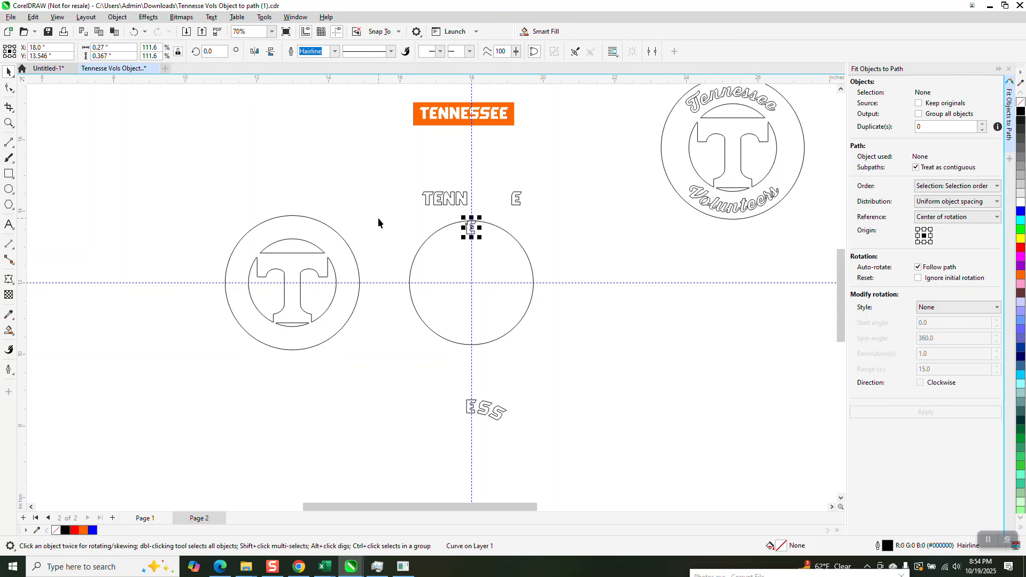
{"action": "left_click", "coordinate": [209, 51]}
{"action": "type", "text": "-42"}
{"action": "key", "text": "Return"}
{"action": "key", "text": "Down"}
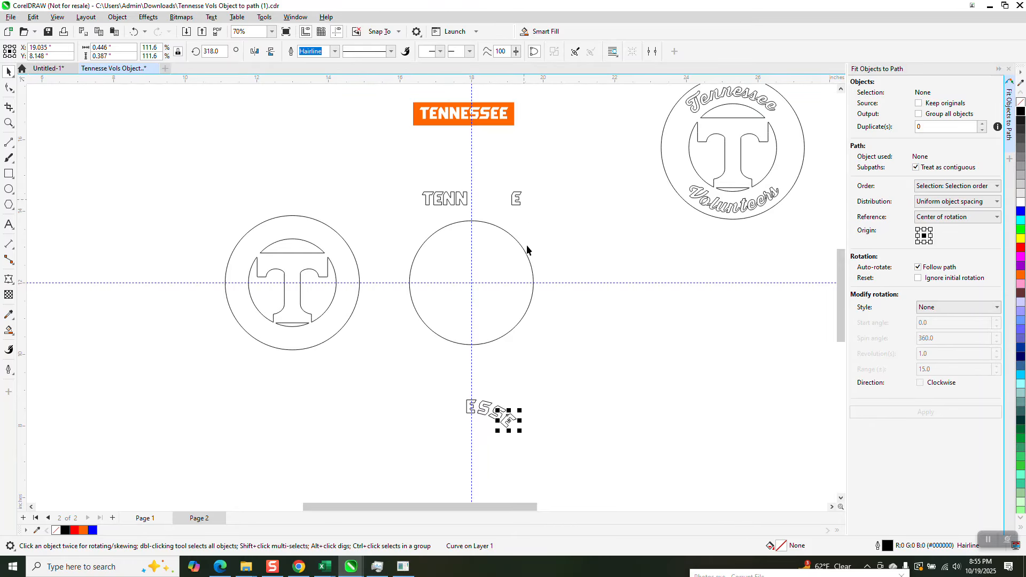
Undo the rotated E's last downward move
{"action": "left_click", "coordinate": [9, 123]}
{"action": "left_click_drag", "start_coordinate": [432, 360], "coordinate": [547, 429]}
{"action": "scroll", "coordinate": [463, 404], "scroll_direction": "down", "scroll_amount": 3}
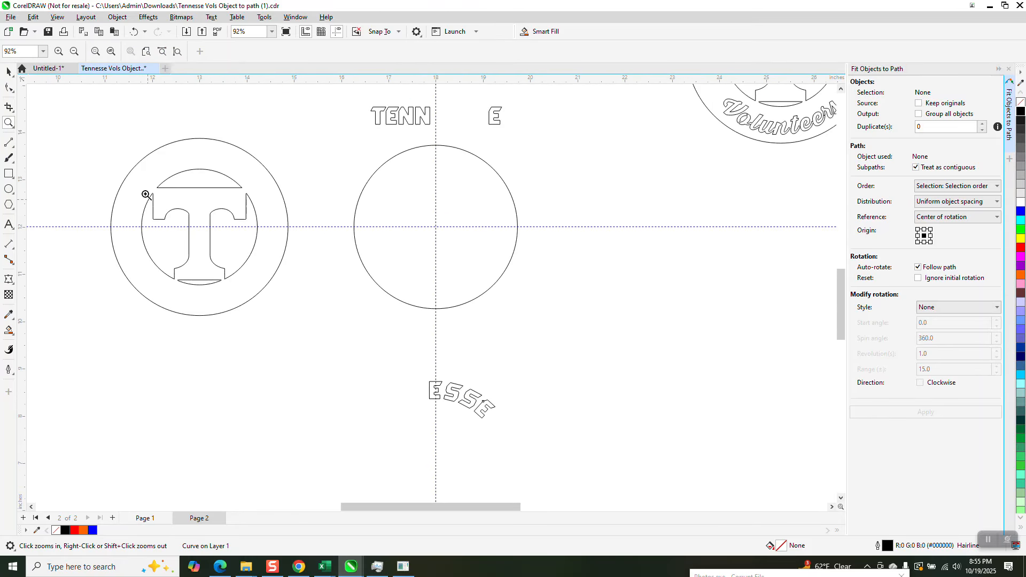
{"action": "left_click", "coordinate": [133, 31]}
{"action": "left_click", "coordinate": [9, 71]}
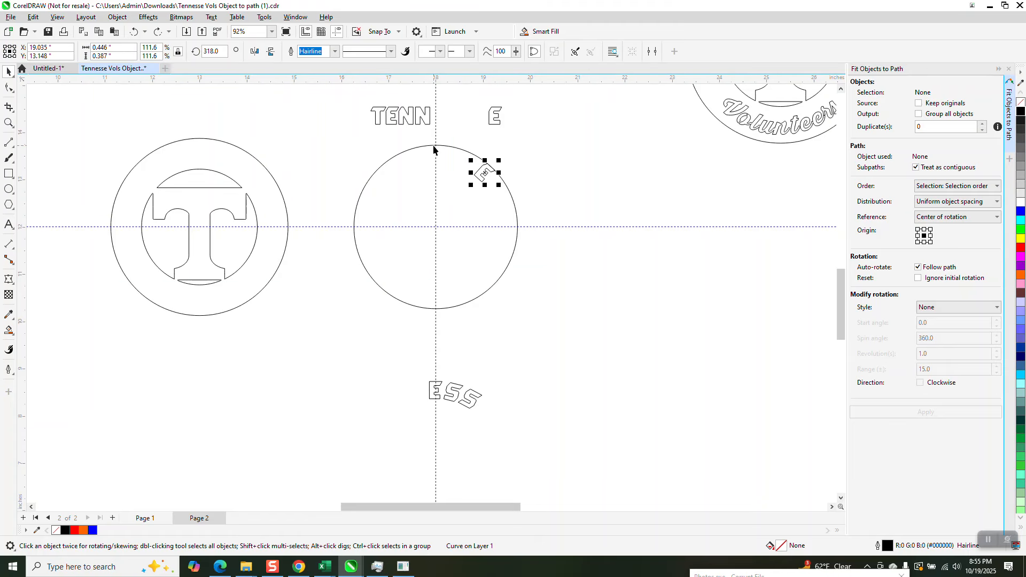
Duplicate the rotated E in place and set the copy's rotation to -56° about the circle's centre
{"action": "key", "text": "KP_Add"}
{"action": "left_click", "coordinate": [225, 51]}
{"action": "key", "text": "BackSpace"}
{"action": "key", "text": "BackSpace"}
{"action": "key", "text": "BackSpace"}
{"action": "key", "text": "BackSpace"}
{"action": "type", "text": "-56"}
{"action": "key", "text": "Return"}
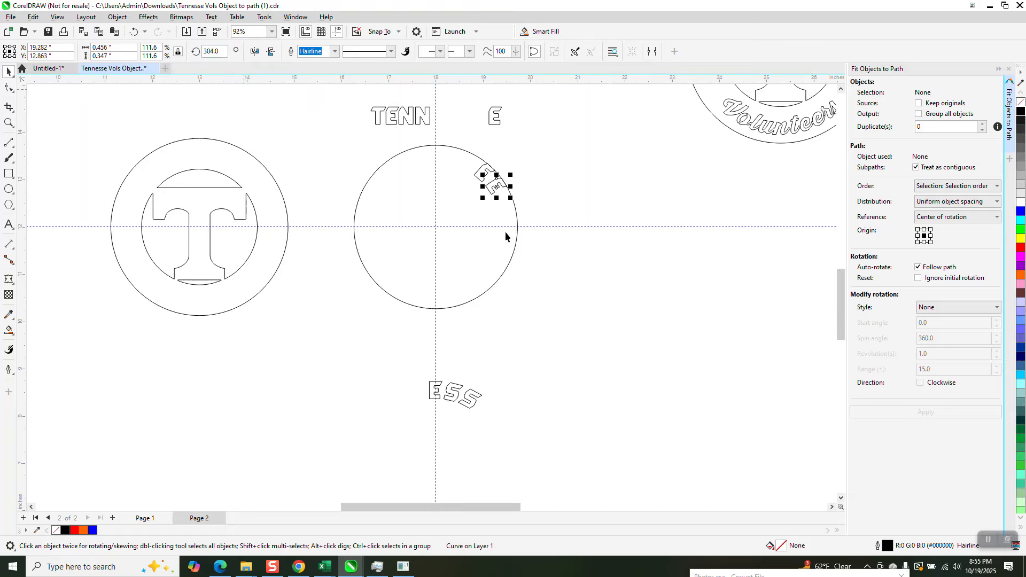
Move both rotated E's 5 in down beside the curved ESS, and delete the leftover upright E above the circle
{"action": "left_click_drag", "start_coordinate": [544, 143], "coordinate": [464, 222]}
{"action": "key", "text": "ctrl+z"}
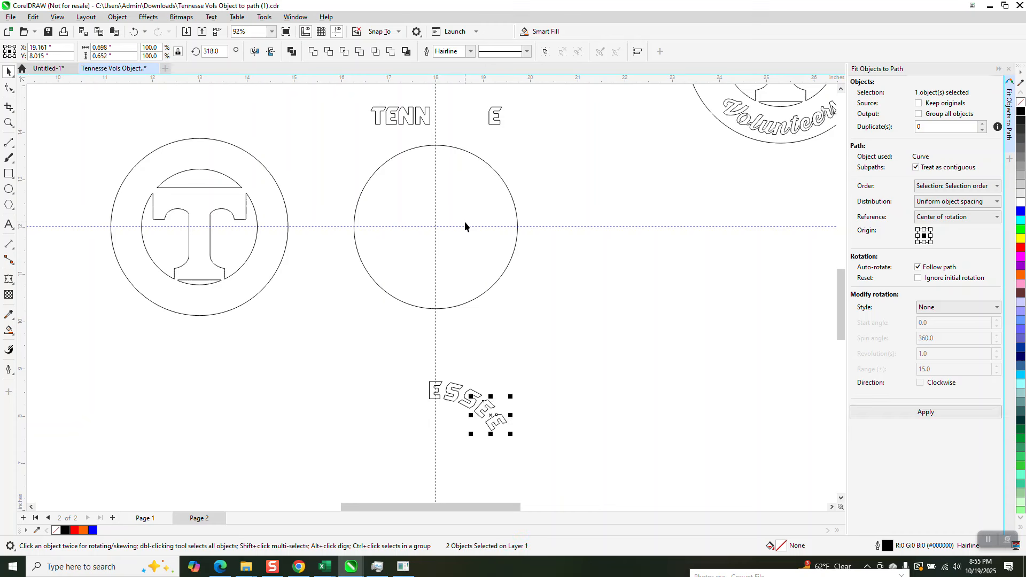
{"action": "left_click", "coordinate": [498, 122]}
{"action": "key", "text": "Delete"}
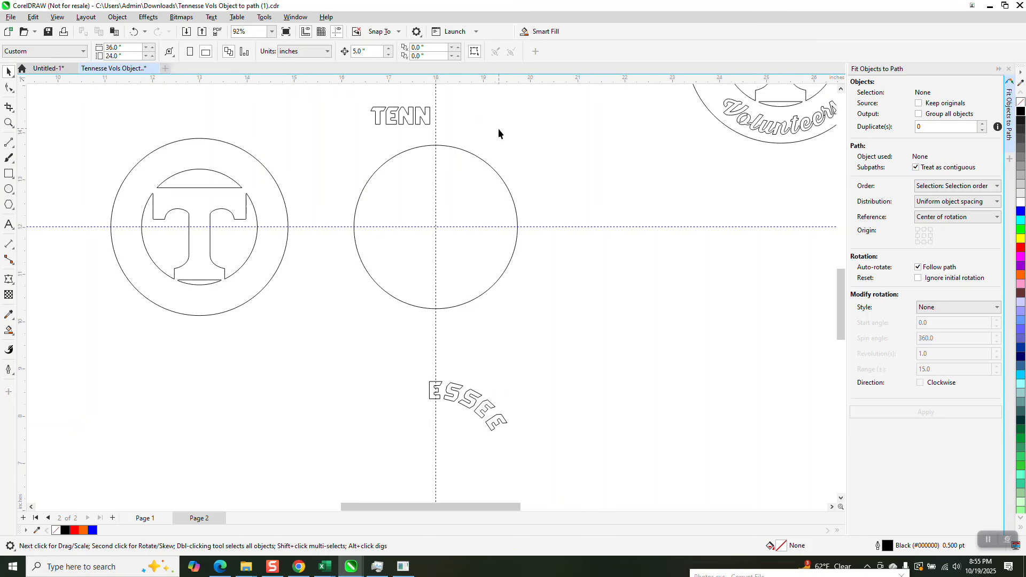
Centre the last N of TENN on the page and align its top edge with the circle's top
{"action": "left_click", "coordinate": [427, 117]}
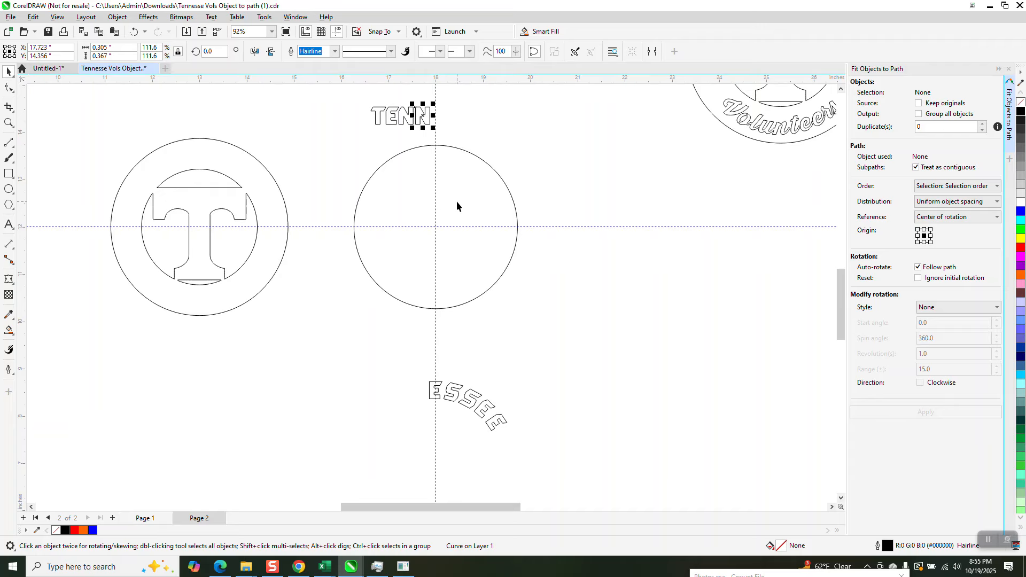
{"action": "key", "text": "p"}
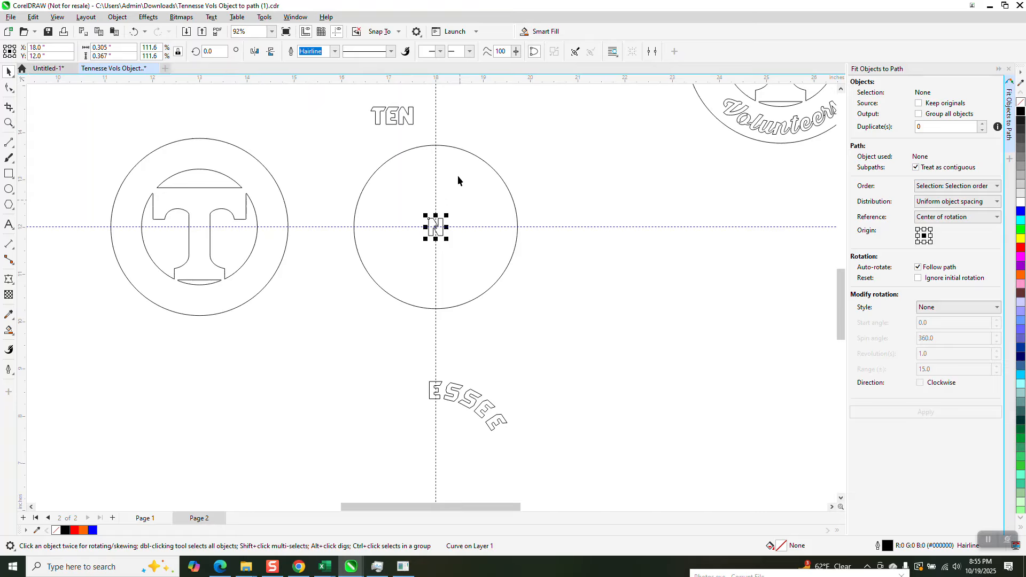
{"action": "left_click", "coordinate": [466, 150], "text": "shift"}
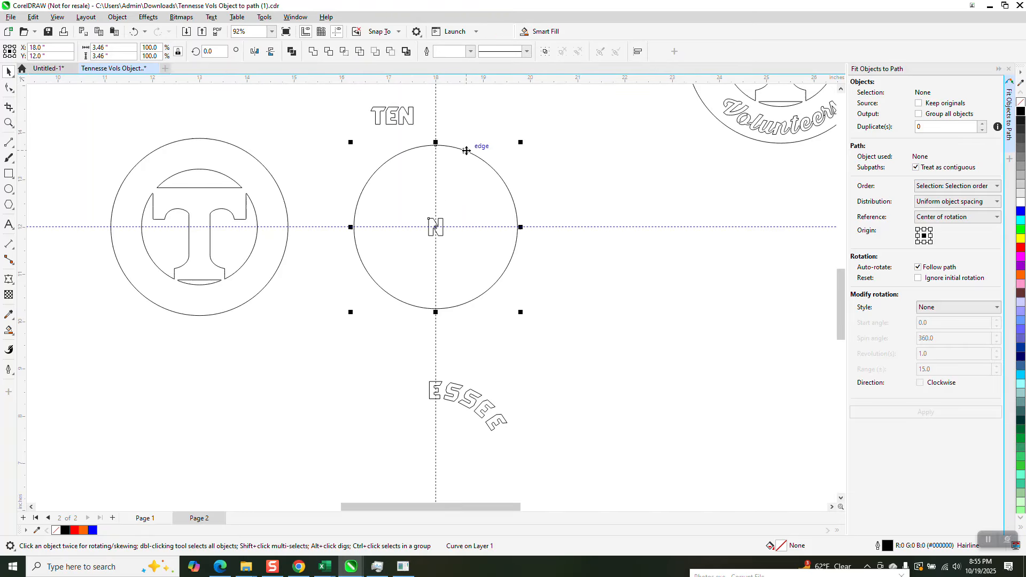
{"action": "key", "text": "t"}
Rotate that N by 14° about the circle's centre and move it 5 in down in front of the curved ESSEE
{"action": "left_click", "coordinate": [438, 152]}
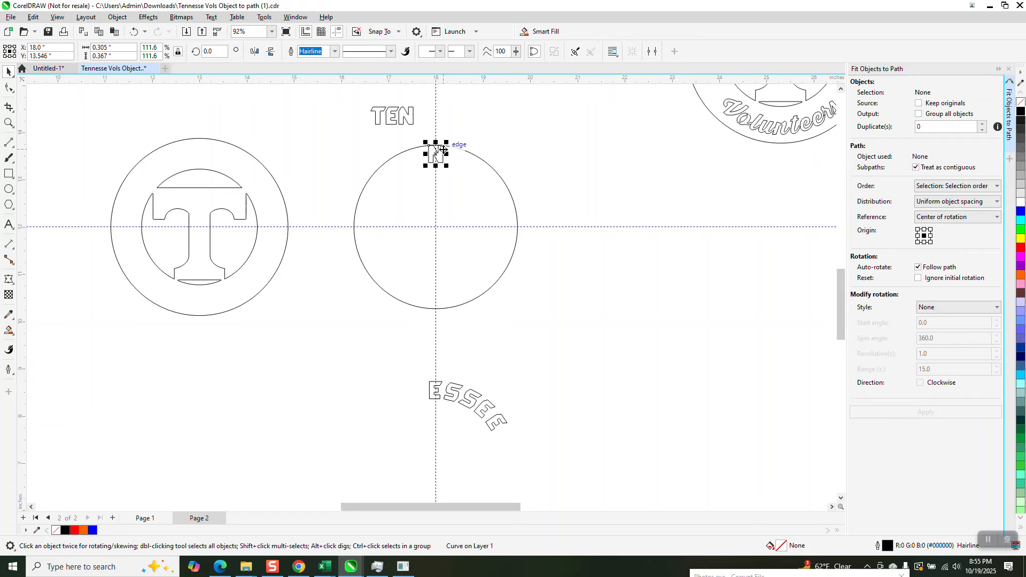
{"action": "left_click", "coordinate": [440, 153]}
{"action": "left_click", "coordinate": [212, 51]}
{"action": "type", "text": "14"}
{"action": "key", "text": "Return"}
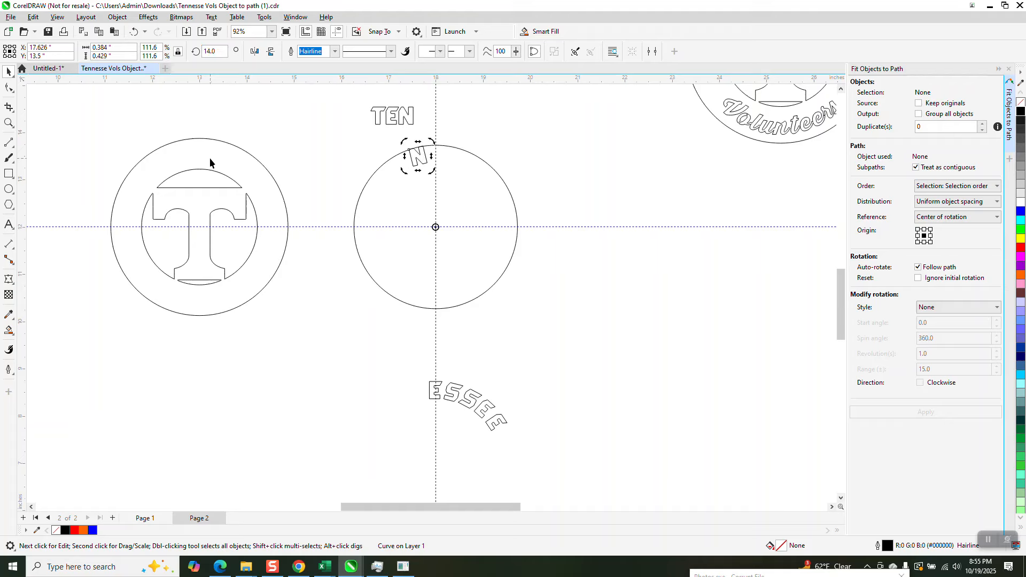
{"action": "key", "text": "Down"}
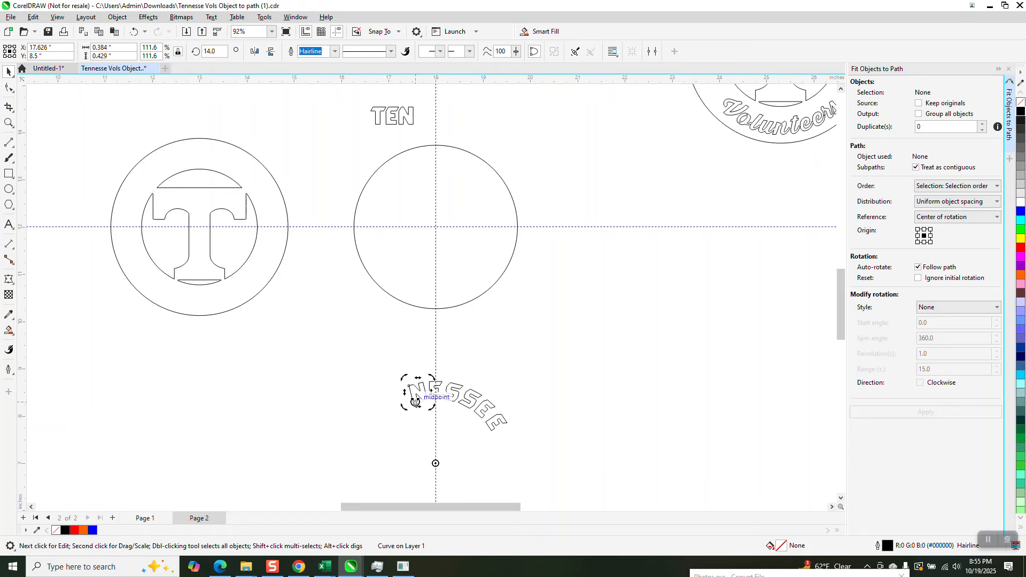
Centre the remaining N of TEN on the page and align its top edge with the circle's top
{"action": "left_click", "coordinate": [410, 123]}
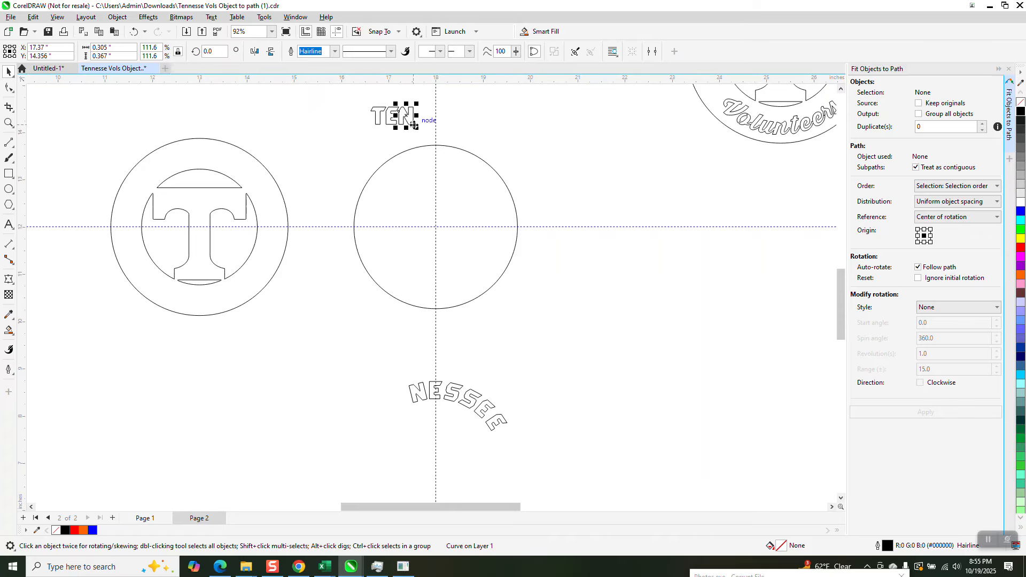
{"action": "key", "text": "p"}
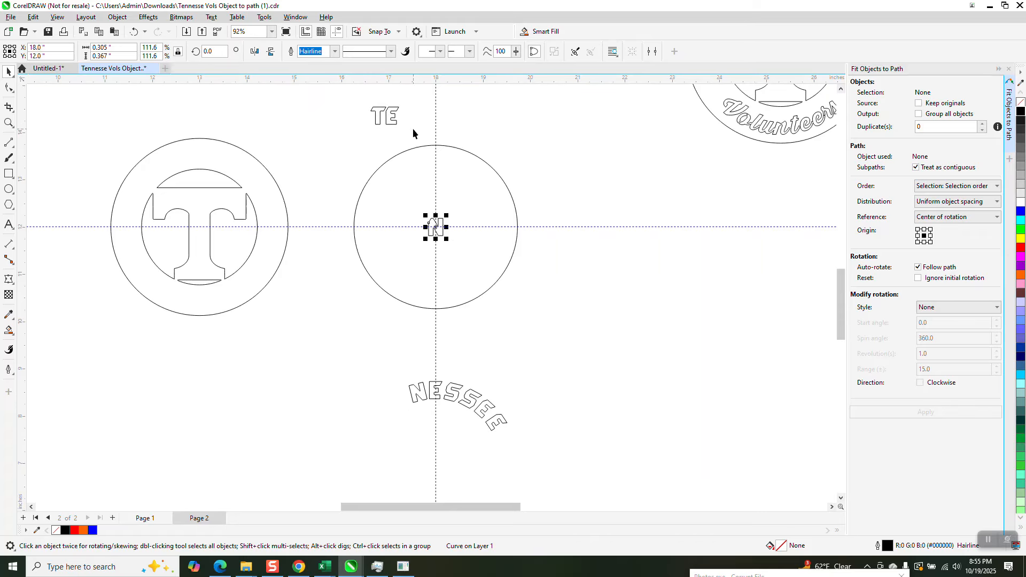
{"action": "left_click", "coordinate": [456, 149], "text": "shift"}
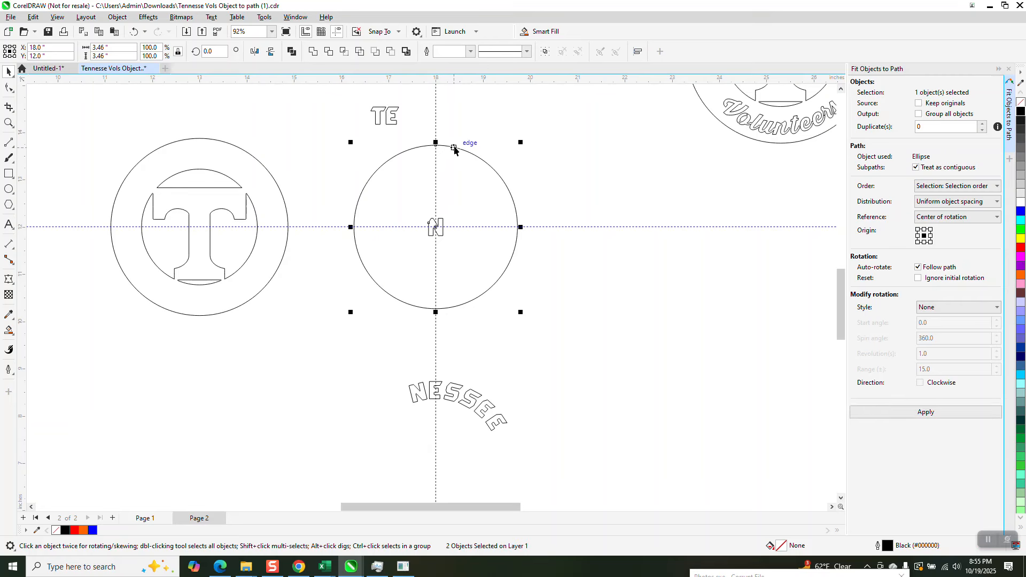
Rotate the remaining N by 28° about the circle's centre and move it 5 in down in front of the curved NESSEE
{"action": "left_click", "coordinate": [443, 150]}
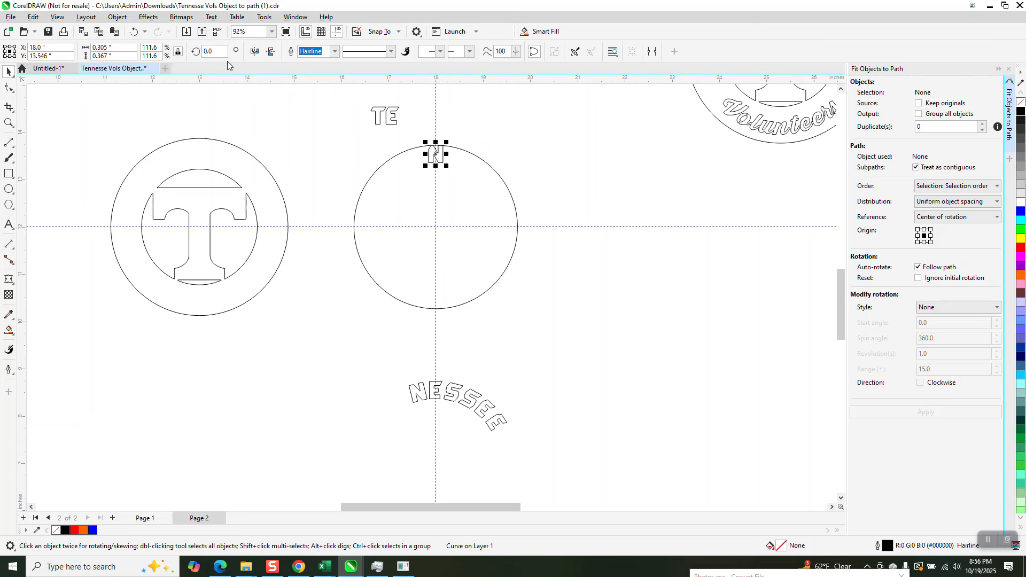
{"action": "double_click", "coordinate": [214, 51]}
{"action": "type", "text": "28"}
{"action": "key", "text": "Return"}
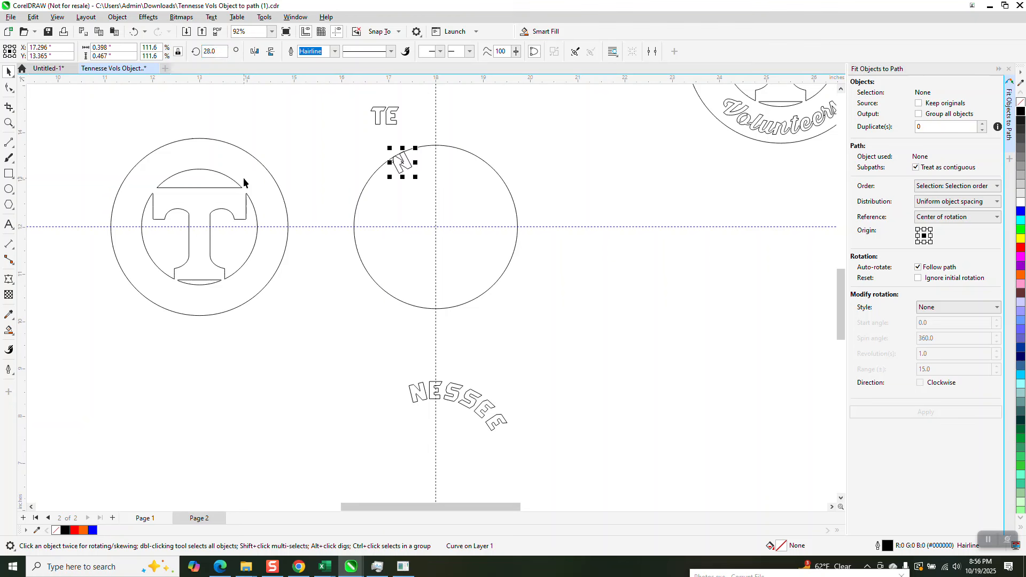
{"action": "key", "text": "Down"}
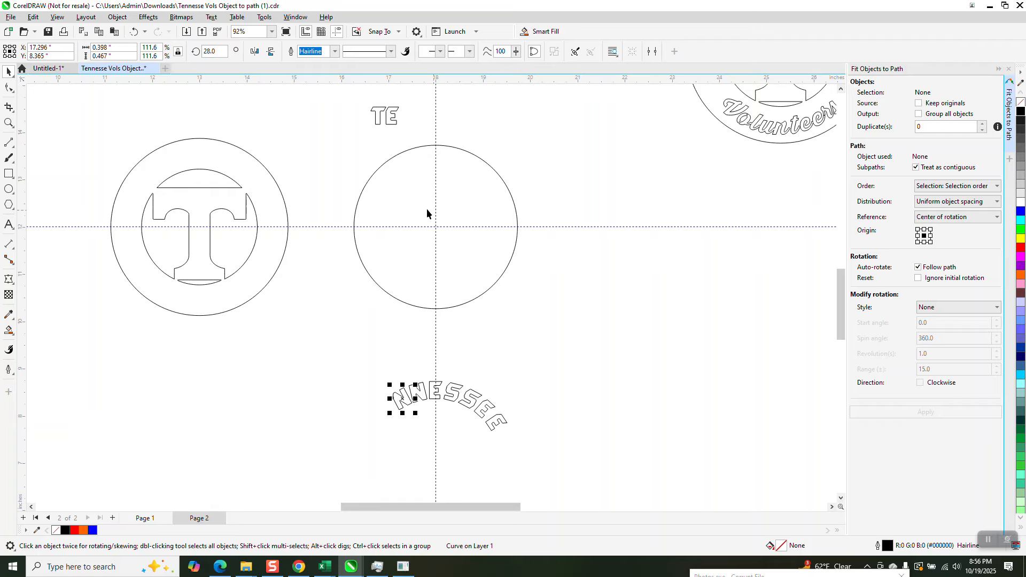
Centre the E of TE on the page and align its top edge with the circle's top
{"action": "left_click", "coordinate": [389, 122]}
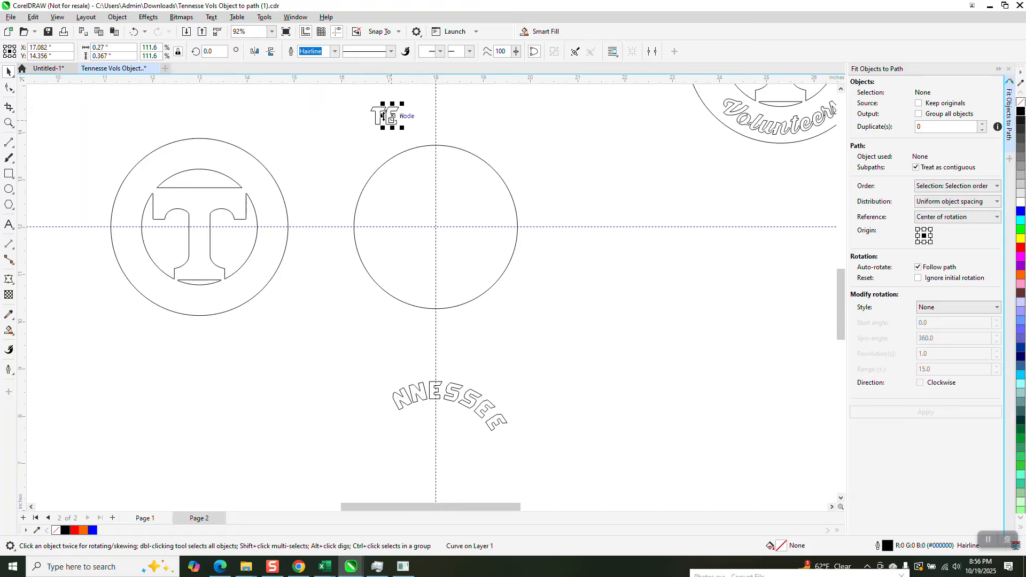
{"action": "key", "text": "p"}
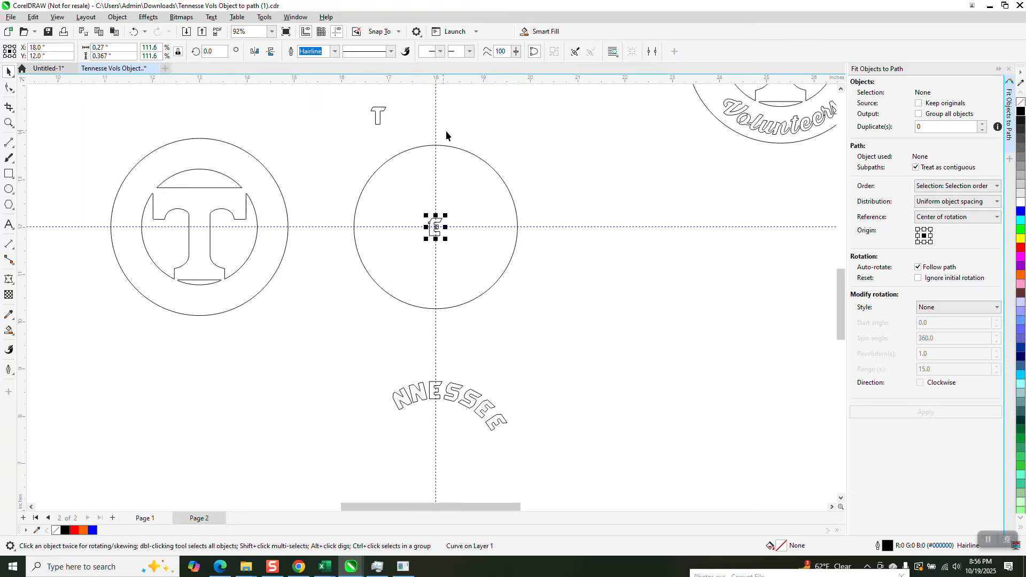
{"action": "left_click", "coordinate": [458, 149], "text": "shift"}
{"action": "key", "text": "t"}
{"action": "left_click", "coordinate": [454, 117]}
{"action": "left_click_drag", "start_coordinate": [452, 130], "coordinate": [421, 189]}
Rotate that E by 42° about the circle's centre and move it 5 in down in front of the curved NNESSEE
{"action": "left_click", "coordinate": [435, 154]}
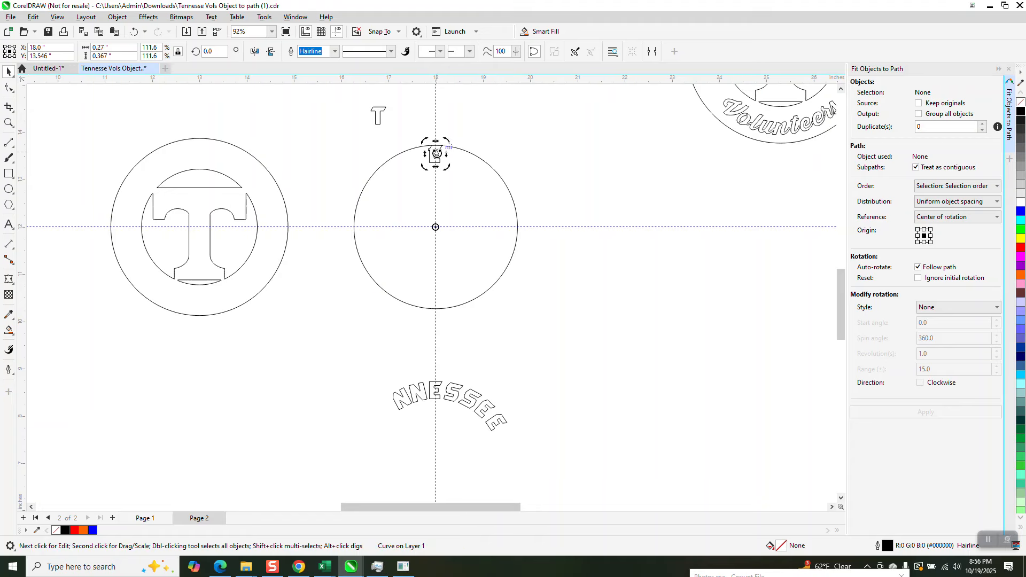
{"action": "left_click_drag", "start_coordinate": [216, 52], "coordinate": [160, 56]}
{"action": "type", "text": "42"}
{"action": "key", "text": "Return"}
{"action": "key", "text": "Down"}
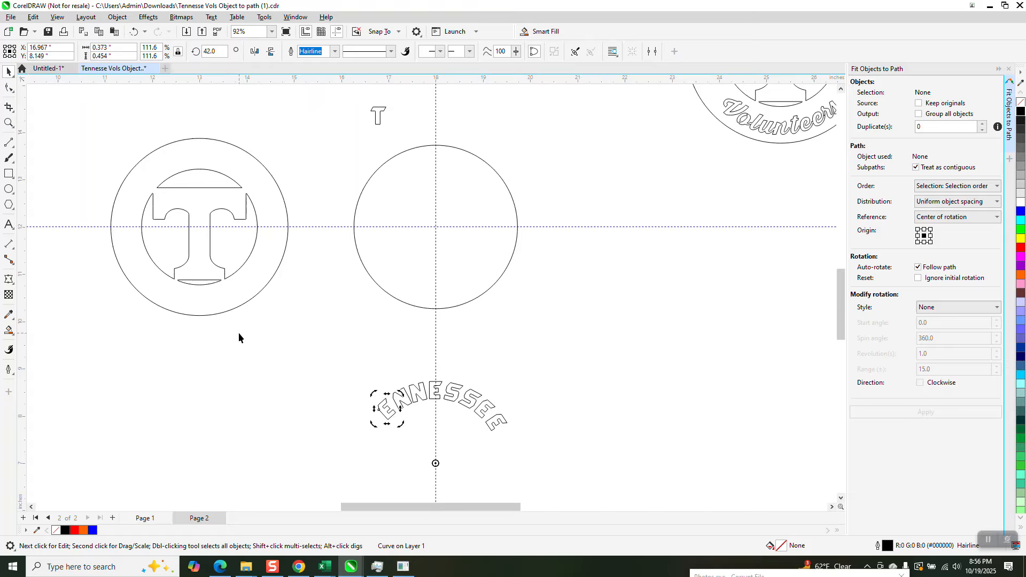
Centre the remaining T on the page and align its top edge with the circle's top
{"action": "left_click", "coordinate": [379, 114]}
{"action": "key", "text": "p"}
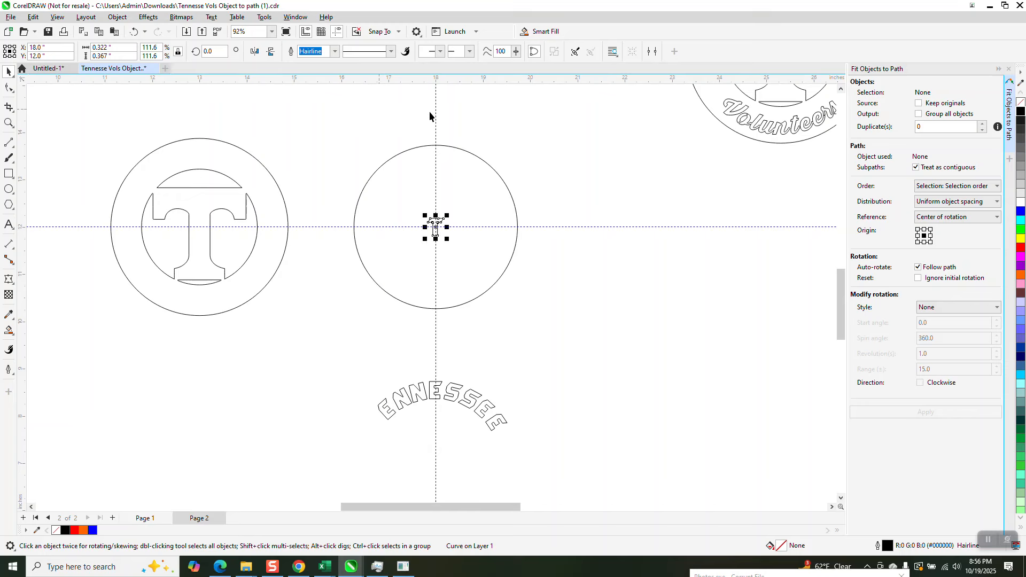
{"action": "left_click", "coordinate": [500, 177], "text": "shift"}
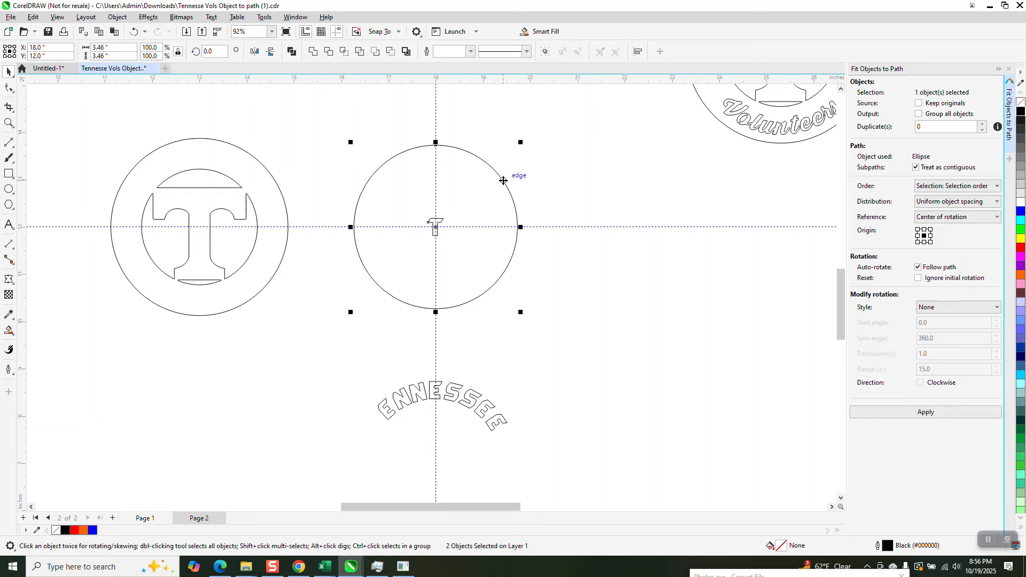
{"action": "key", "text": "t"}
{"action": "left_click_drag", "start_coordinate": [476, 119], "coordinate": [425, 196]}
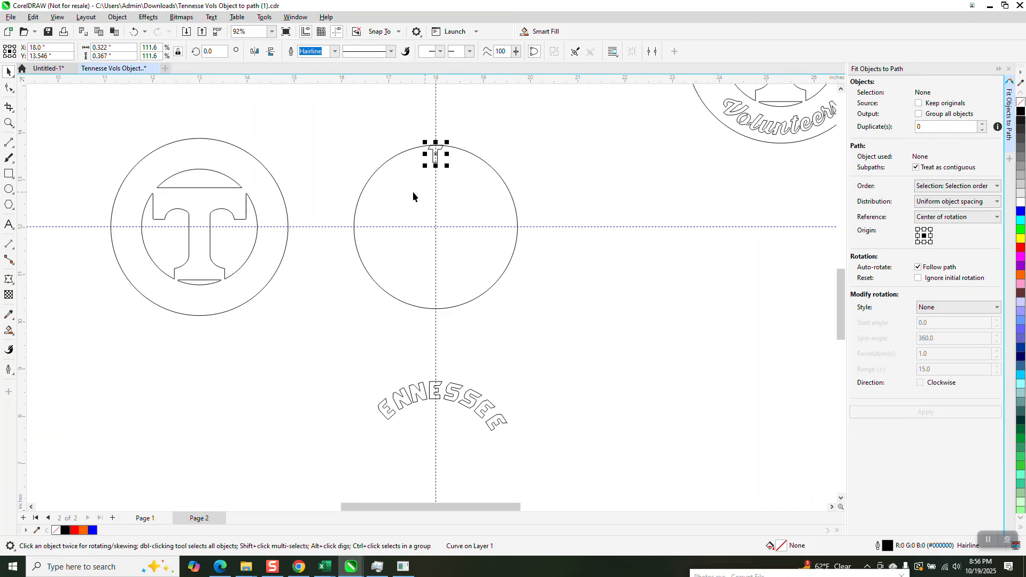
Rotate the T by 56° about the circle's centre and move the curved ENNESSEE 5 in up into the circle
{"action": "left_click", "coordinate": [214, 51]}
{"action": "type", "text": "56"}
{"action": "key", "text": "Return"}
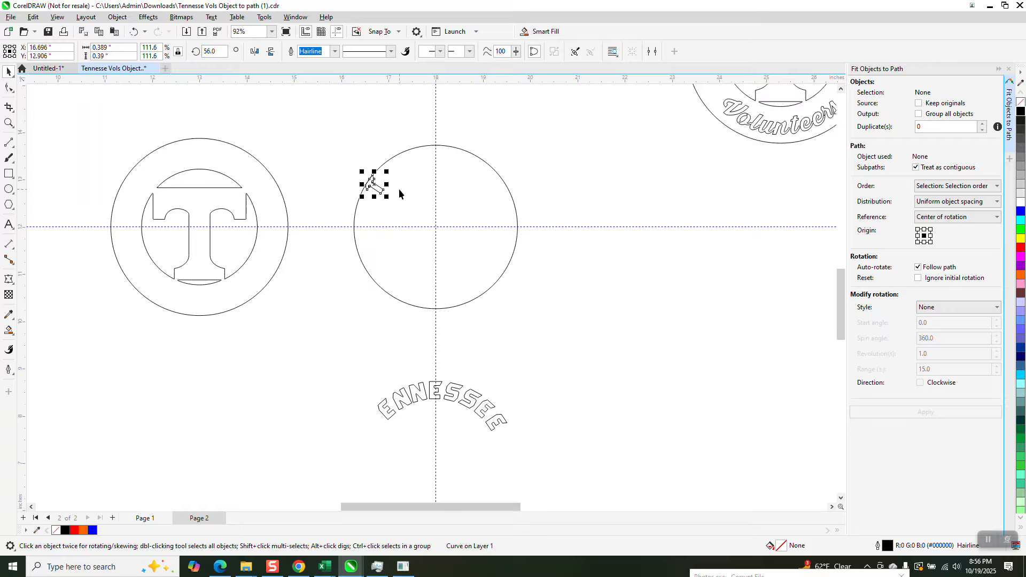
{"action": "left_click_drag", "start_coordinate": [356, 373], "coordinate": [576, 454]}
{"action": "key", "text": "Up"}
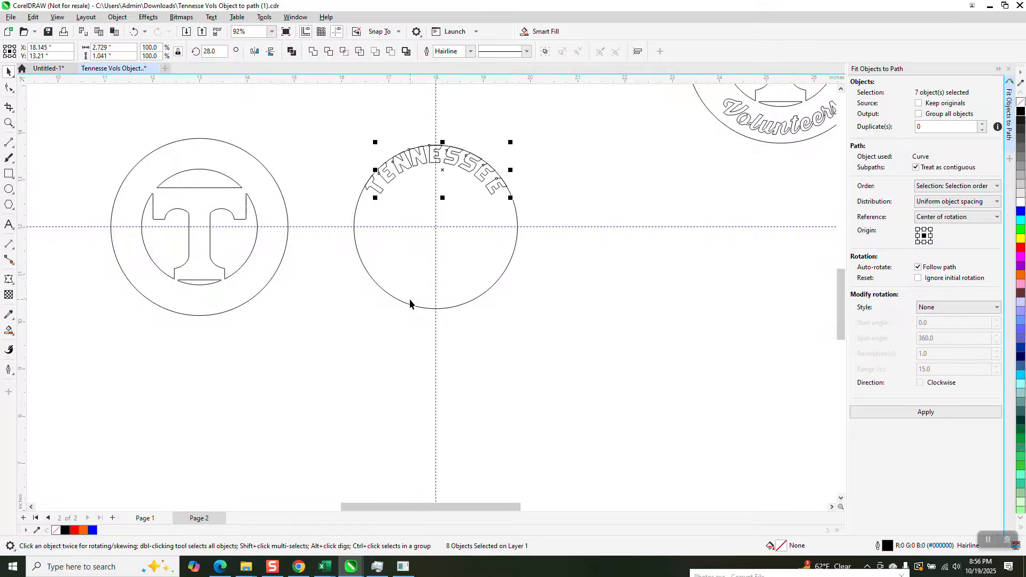
Rotate the T clockwise about the circle's centre to about 53.4°, closer to the neighbouring E
{"action": "left_click", "coordinate": [9, 122]}
{"action": "left_click_drag", "start_coordinate": [307, 122], "coordinate": [537, 243]}
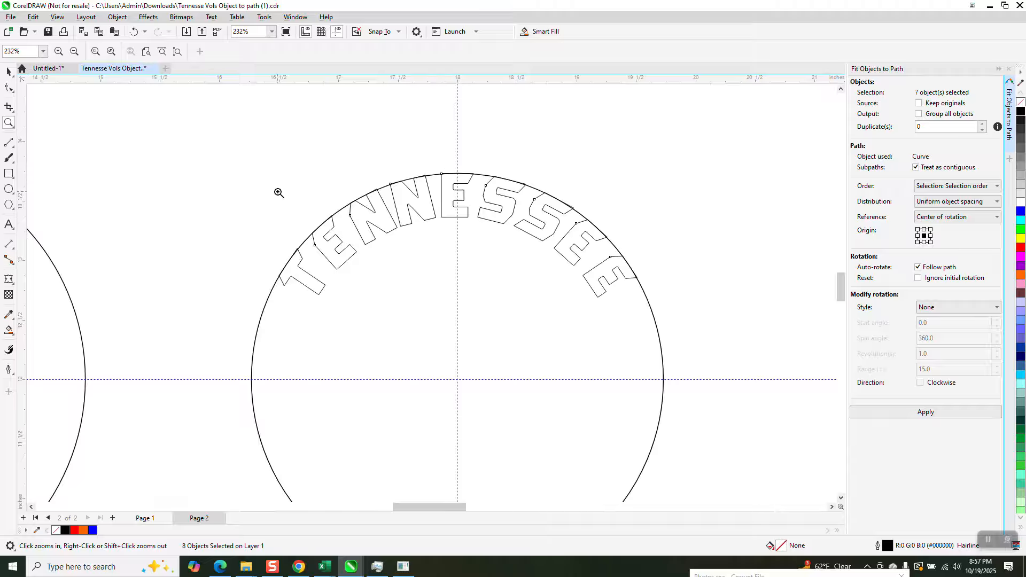
{"action": "left_click", "coordinate": [9, 72]}
{"action": "left_click", "coordinate": [293, 262]}
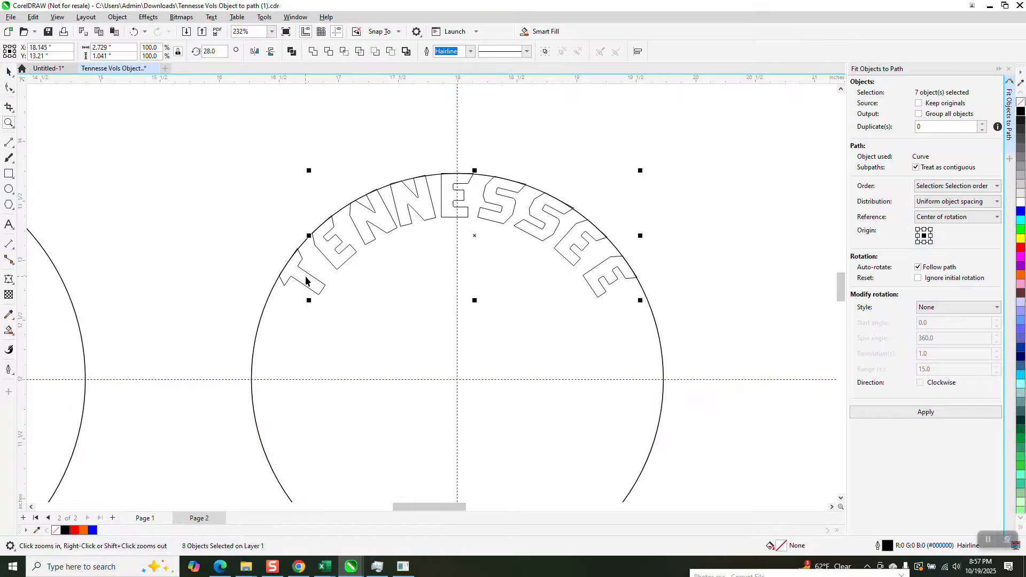
{"action": "left_click_drag", "start_coordinate": [271, 259], "coordinate": [334, 302]}
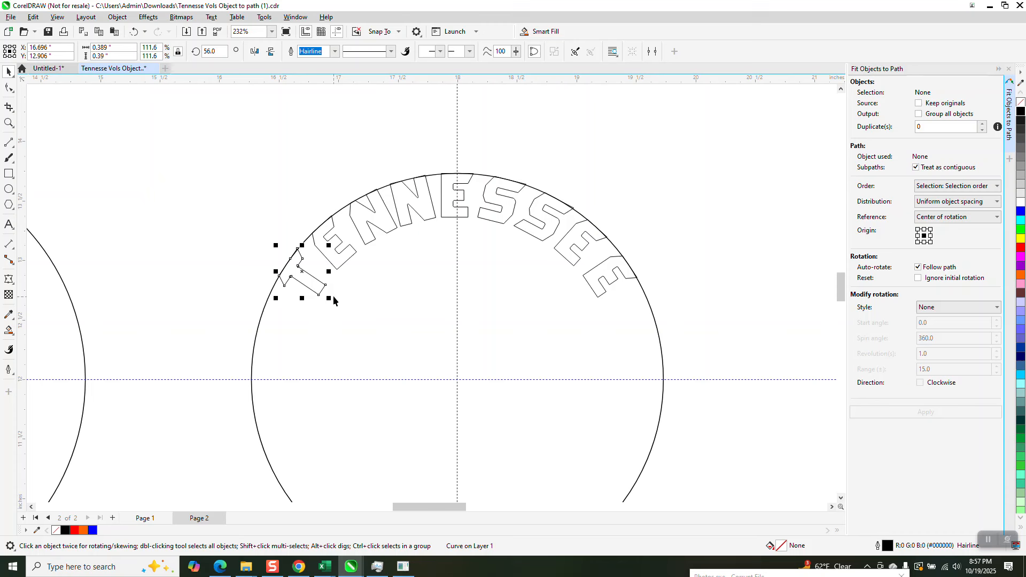
{"action": "left_click", "coordinate": [304, 294]}
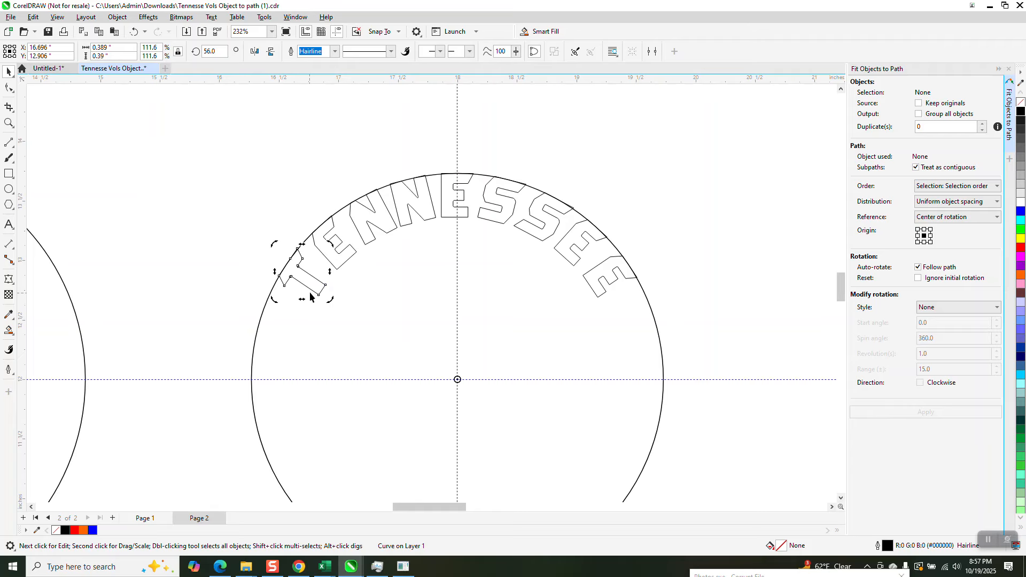
{"action": "left_click", "coordinate": [9, 122]}
{"action": "left_click_drag", "start_coordinate": [222, 191], "coordinate": [800, 464]}
{"action": "left_click", "coordinate": [9, 71]}
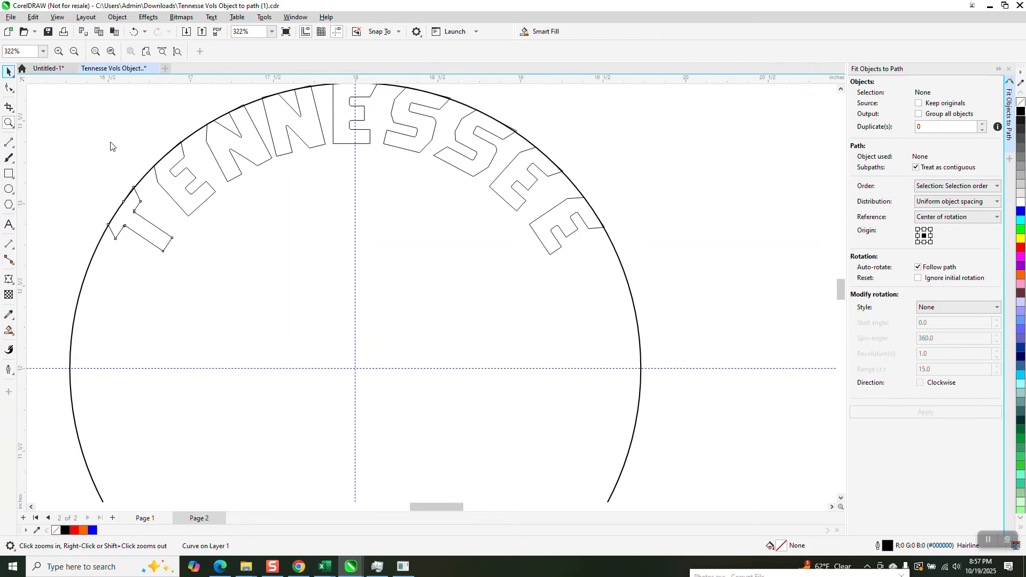
{"action": "left_click", "coordinate": [152, 215]}
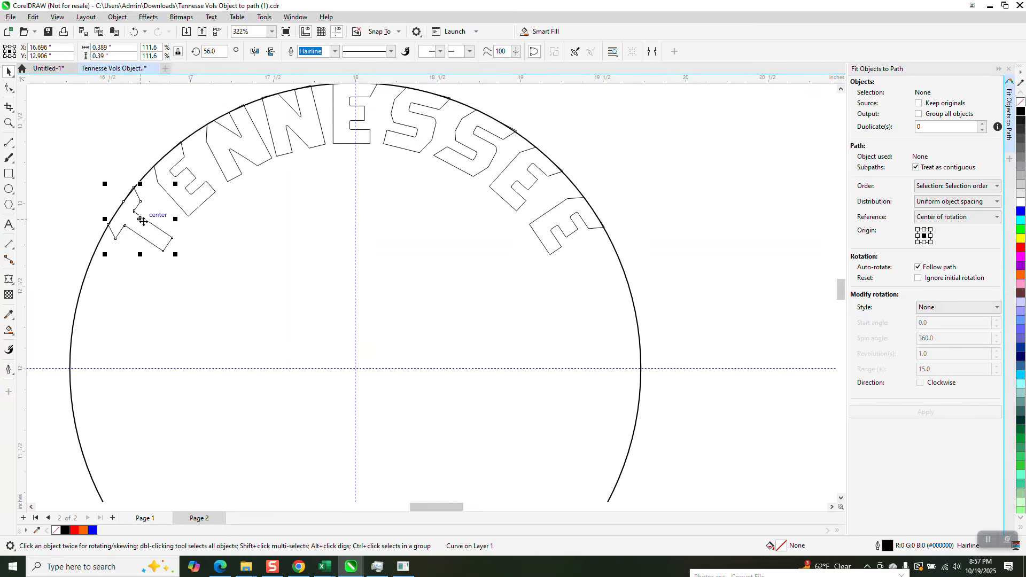
{"action": "left_click", "coordinate": [141, 220]}
{"action": "left_click_drag", "start_coordinate": [103, 183], "coordinate": [114, 172]}
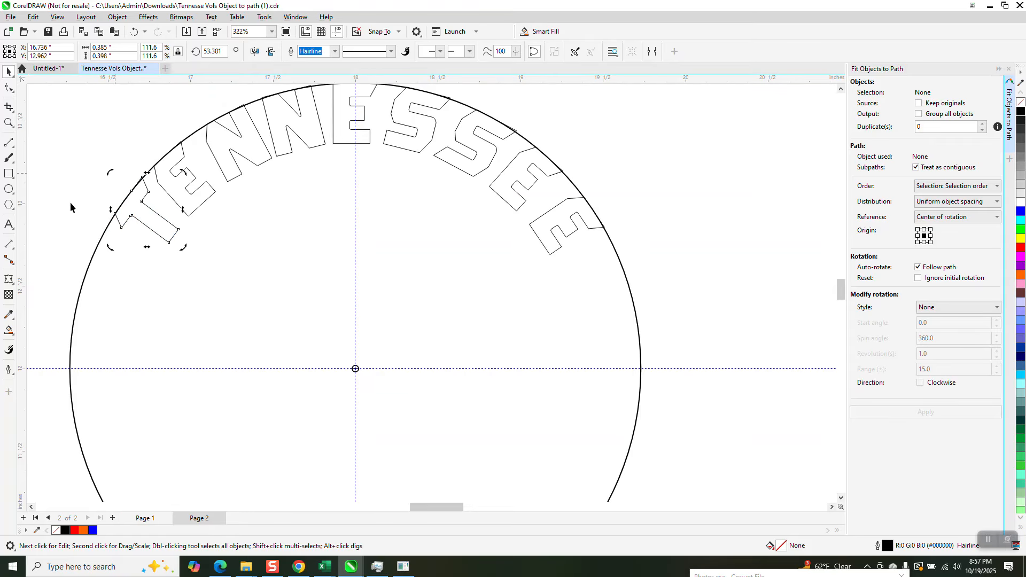
Rotate the first E clockwise about the circle's centre to about 39.2°, closer to the neighbouring N
{"action": "left_click", "coordinate": [213, 159]}
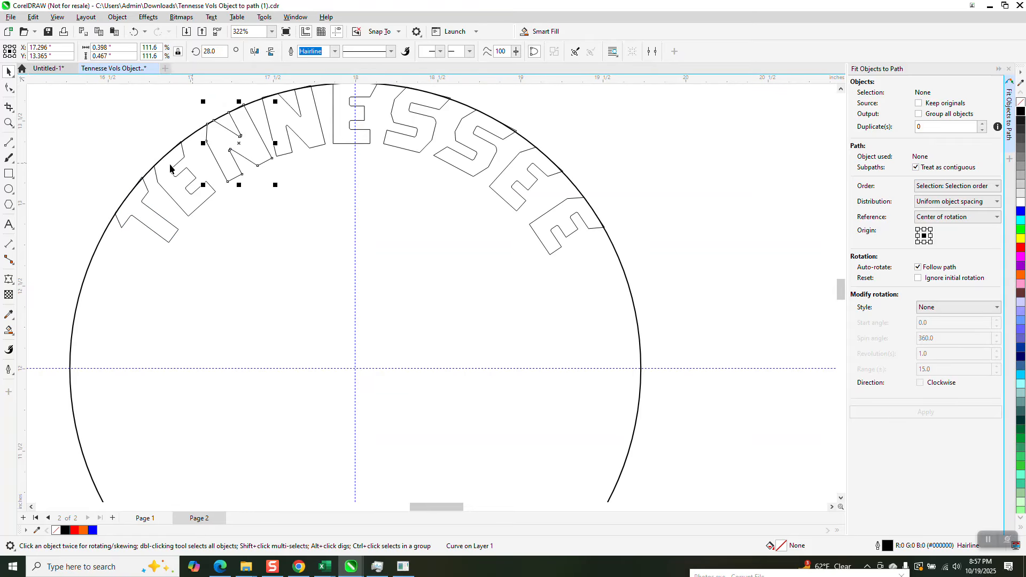
{"action": "left_click_drag", "start_coordinate": [91, 140], "coordinate": [219, 275]}
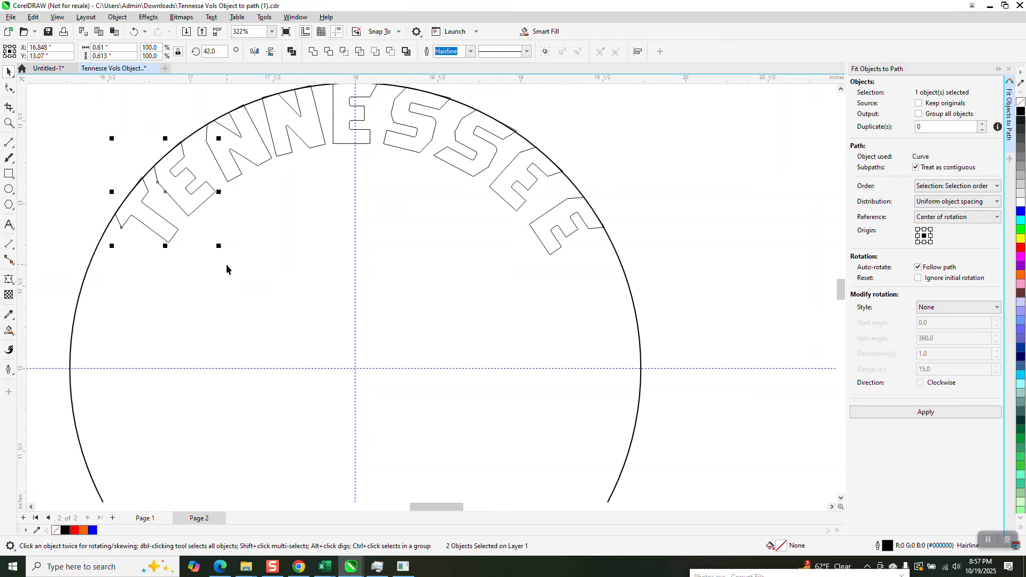
{"action": "left_click", "coordinate": [166, 192]}
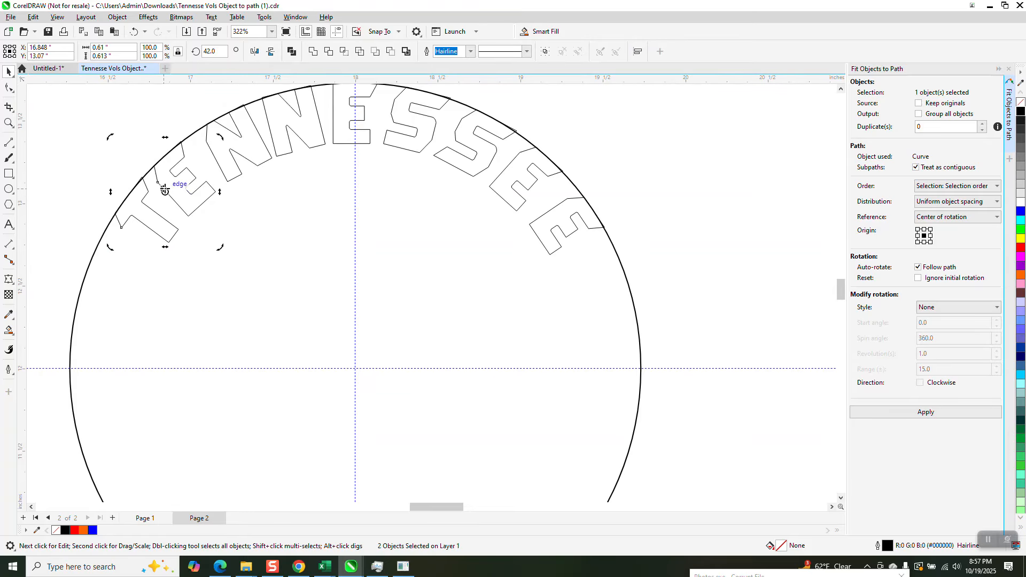
{"action": "left_click", "coordinate": [163, 157]}
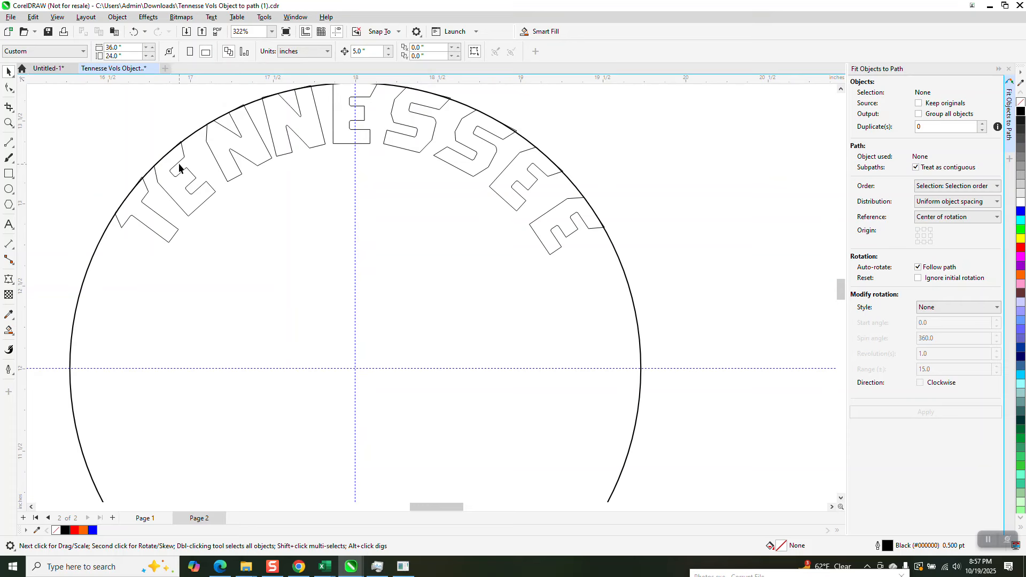
{"action": "left_click", "coordinate": [179, 168]}
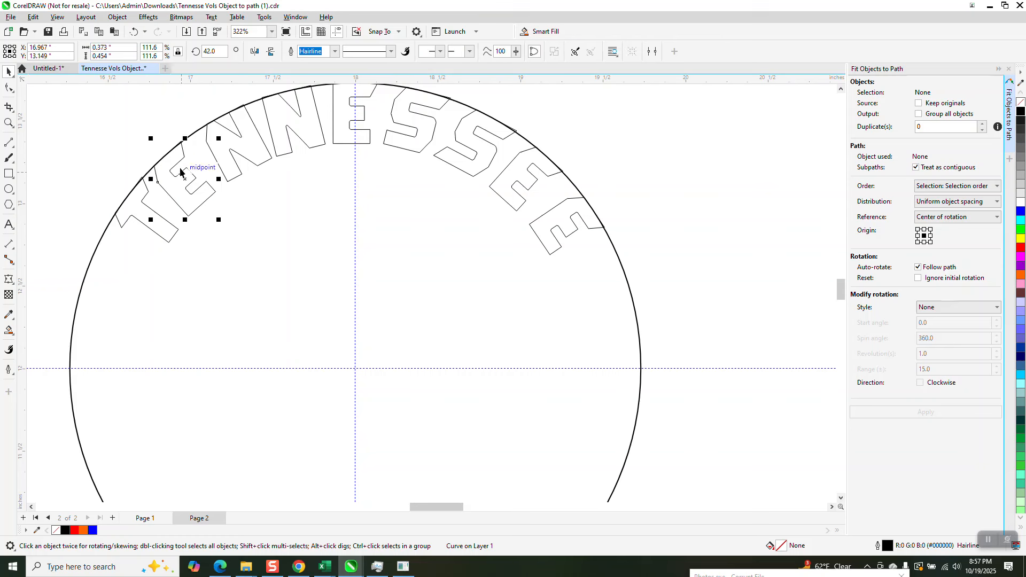
{"action": "left_click", "coordinate": [180, 170]}
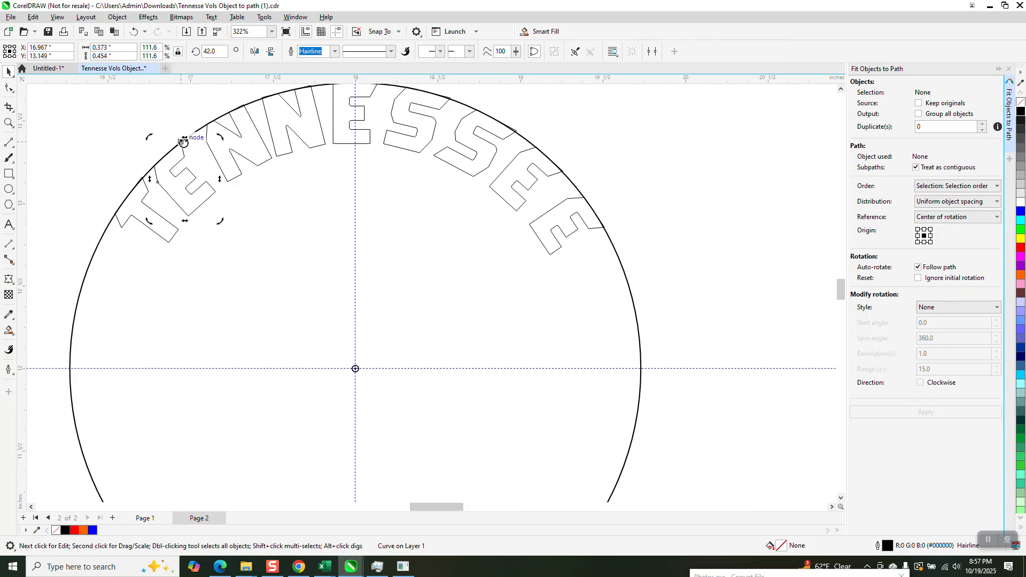
{"action": "left_click_drag", "start_coordinate": [150, 135], "coordinate": [160, 127]}
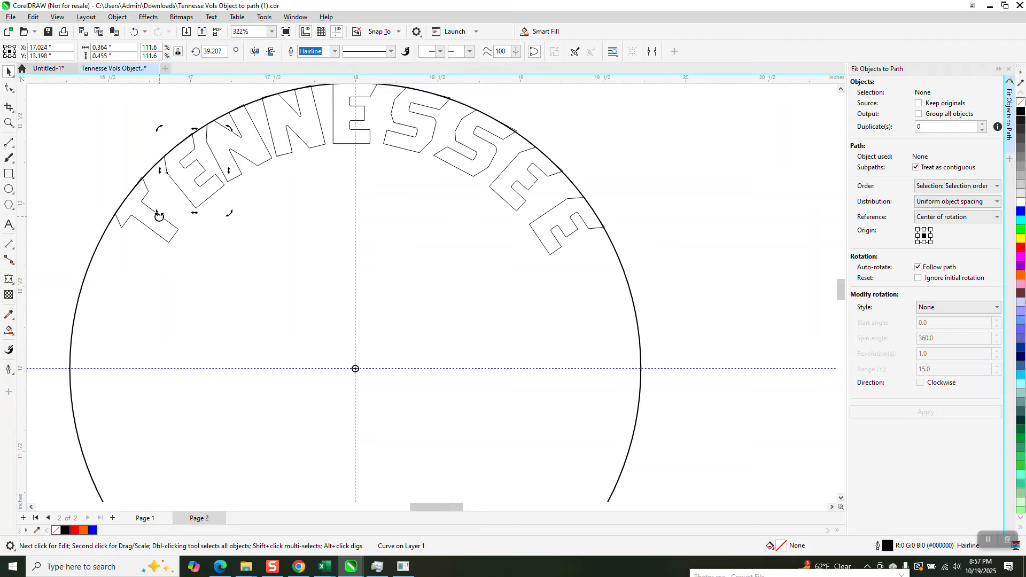
Rotate the T slightly further clockwise about the circle's centre to close the gap to the first E
{"action": "left_click", "coordinate": [159, 227]}
{"action": "left_click_drag", "start_coordinate": [97, 169], "coordinate": [199, 267]}
{"action": "left_click", "coordinate": [147, 210]}
{"action": "left_click_drag", "start_coordinate": [110, 168], "coordinate": [123, 161]}
{"action": "left_click", "coordinate": [85, 166]}
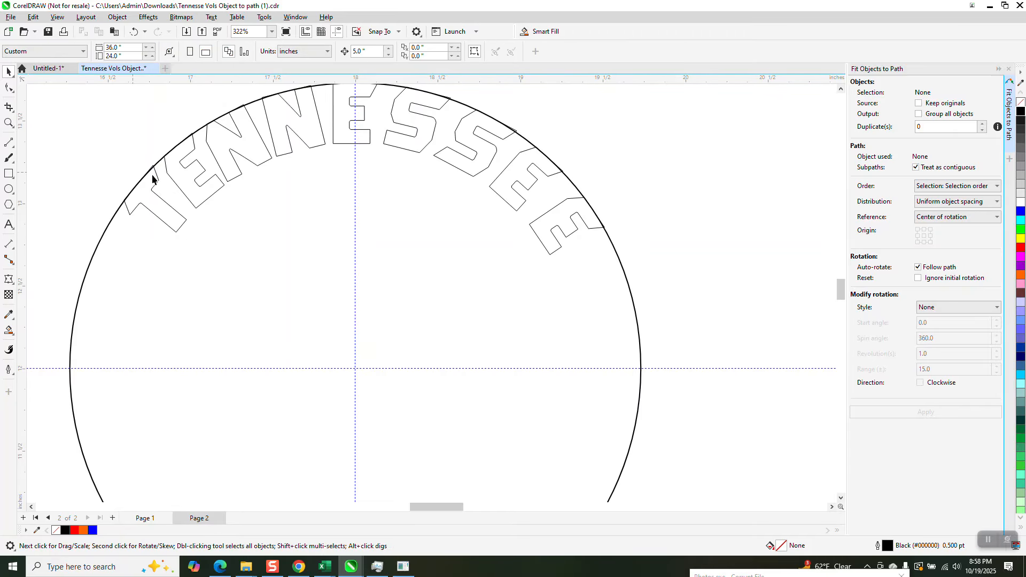
Add a horizontal guideline at about 12.82 in, level with the lower tip of the T
{"action": "scroll", "coordinate": [465, 238], "scroll_direction": "down", "scroll_amount": 1}
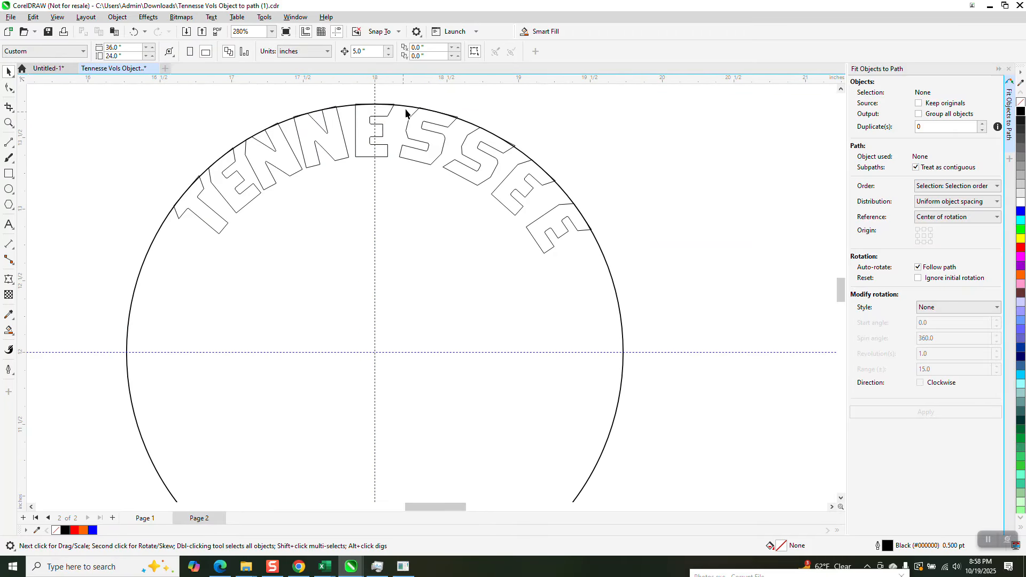
{"action": "left_click_drag", "start_coordinate": [433, 83], "coordinate": [241, 236]}
{"action": "left_click", "coordinate": [238, 235]}
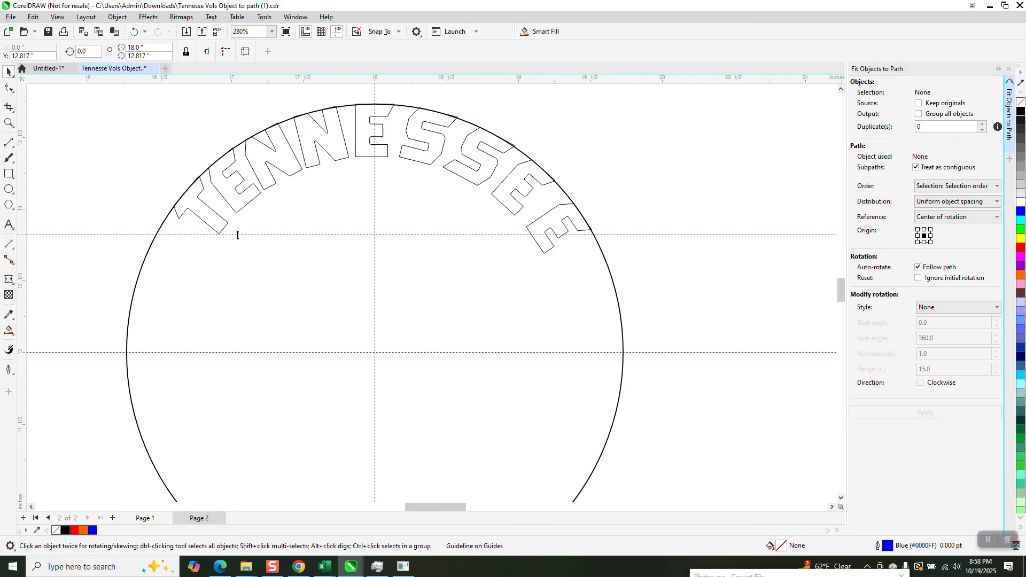
Rotate the last E counter-clockwise about the circle's centre to about 307.3°
{"action": "left_click", "coordinate": [553, 210]}
{"action": "left_click_drag", "start_coordinate": [532, 263], "coordinate": [515, 277]}
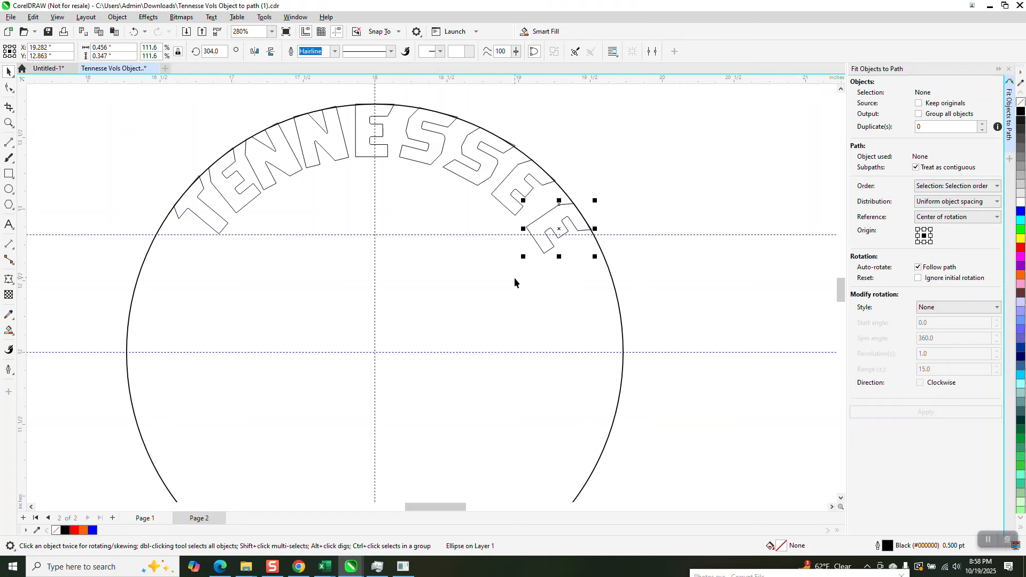
{"action": "left_click", "coordinate": [555, 234]}
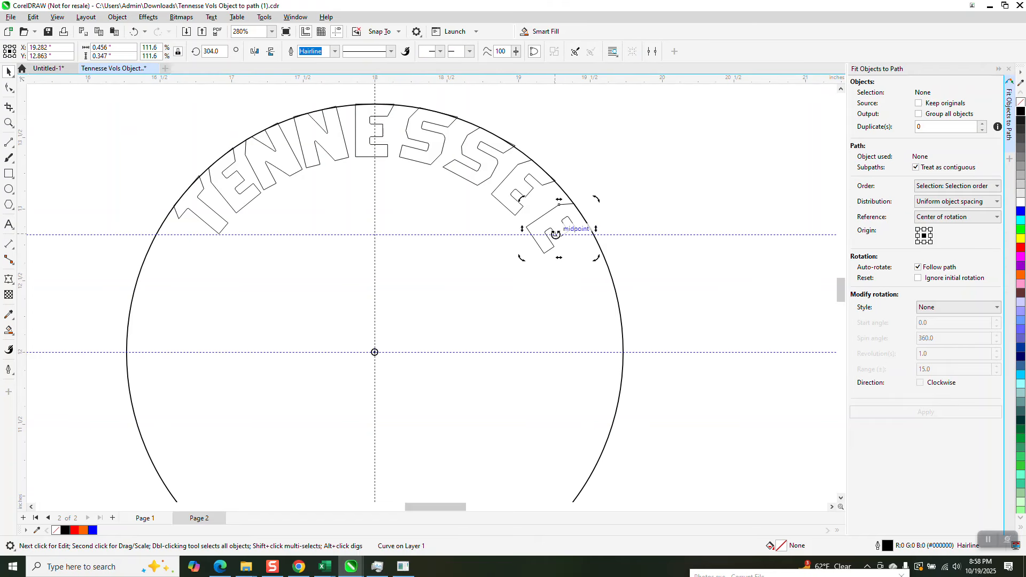
{"action": "left_click_drag", "start_coordinate": [593, 200], "coordinate": [586, 184]}
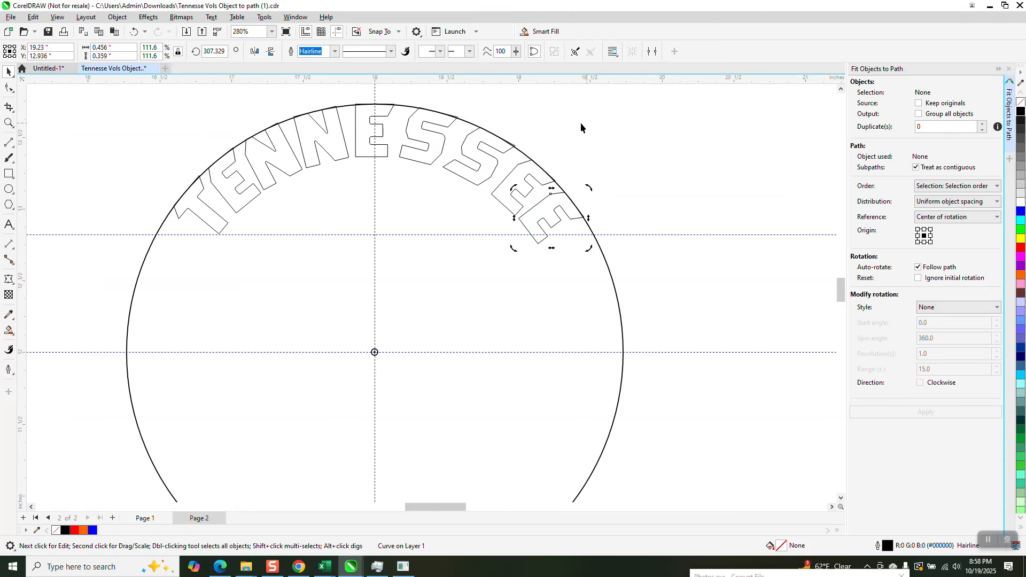
Rotate the second S and the E after it slightly counter-clockwise about the circle's centre to tighten their spacing
{"action": "left_click", "coordinate": [505, 153]}
{"action": "left_click", "coordinate": [508, 151]}
{"action": "left_click_drag", "start_coordinate": [520, 124], "coordinate": [517, 120]}
{"action": "left_click", "coordinate": [530, 171]}
{"action": "left_click", "coordinate": [530, 175]}
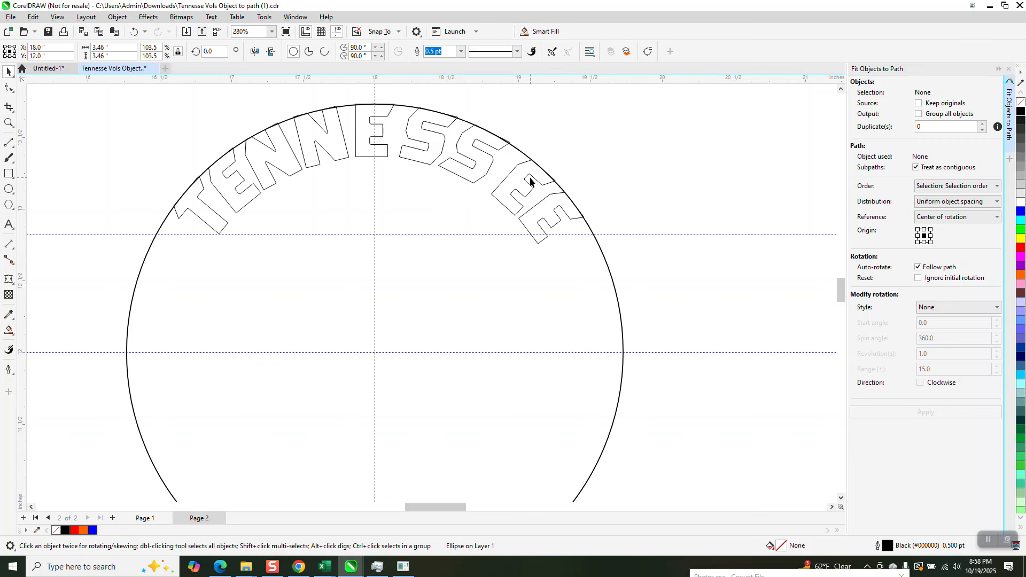
{"action": "left_click", "coordinate": [532, 176]}
{"action": "left_click", "coordinate": [532, 179]}
{"action": "left_click", "coordinate": [526, 185]}
{"action": "left_click_drag", "start_coordinate": [559, 158], "coordinate": [553, 151]}
Rotate the last E counter-clockwise to about 309.6°, closer to the preceding E
{"action": "left_click", "coordinate": [549, 196]}
{"action": "left_click", "coordinate": [549, 196]}
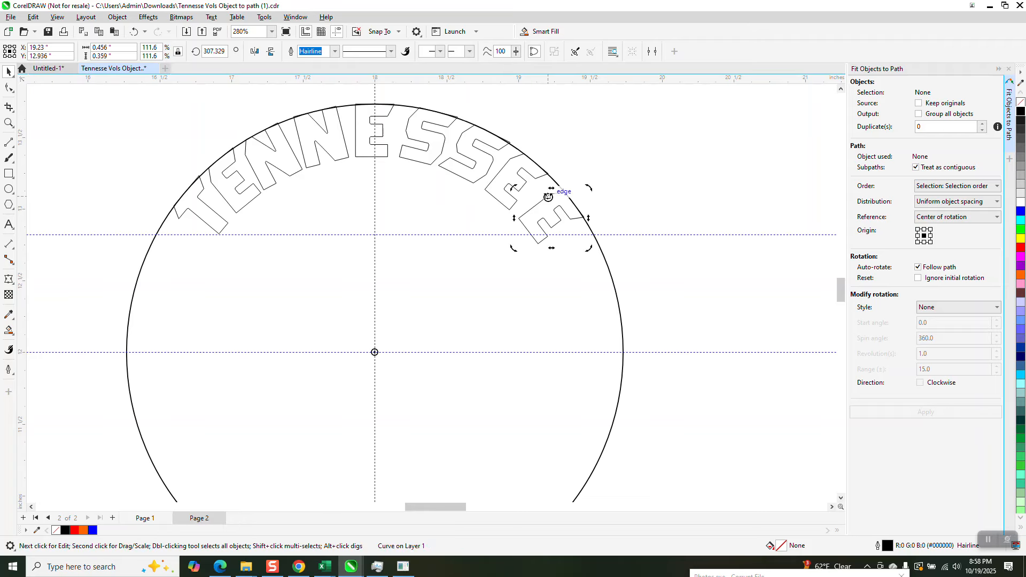
{"action": "left_click_drag", "start_coordinate": [589, 188], "coordinate": [587, 183]}
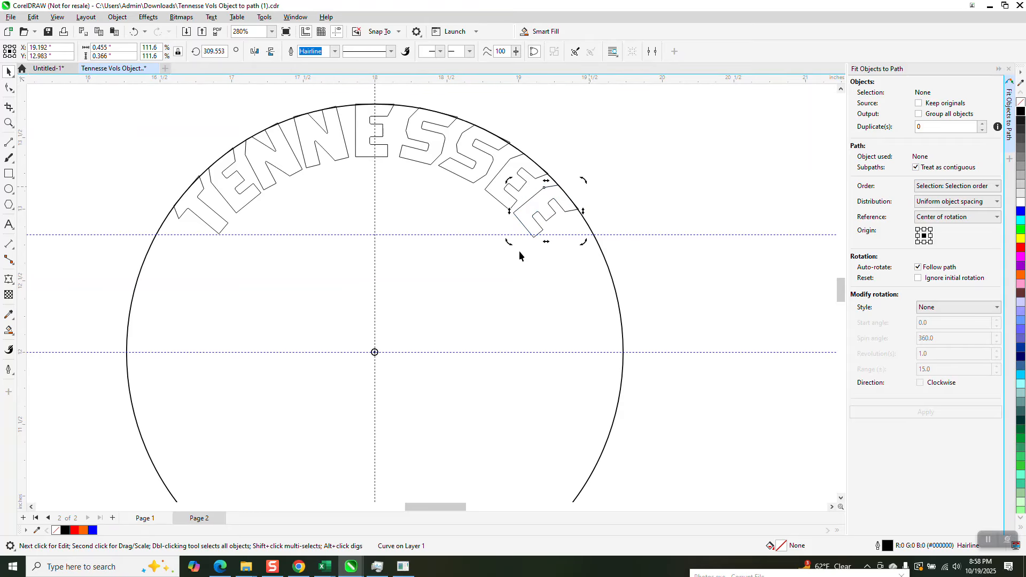
Rotate the first S to about 348° and the second S slightly counter-clockwise about the circle's centre, closer to the middle E
{"action": "left_click", "coordinate": [424, 149]}
{"action": "left_click", "coordinate": [424, 149]}
{"action": "left_click_drag", "start_coordinate": [462, 102], "coordinate": [463, 112]}
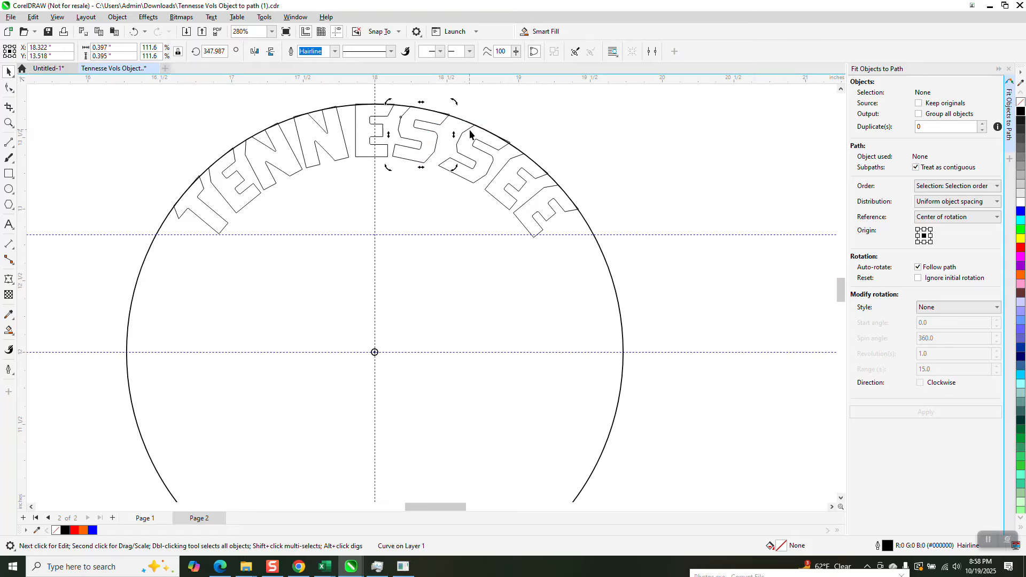
{"action": "left_click", "coordinate": [475, 152]}
{"action": "left_click", "coordinate": [476, 151]}
{"action": "left_click_drag", "start_coordinate": [514, 123], "coordinate": [508, 125]}
Rotate the second-to-last E counter-clockwise toward the second S and the last E to about 311.6°, with its lower tip near the guideline
{"action": "left_click", "coordinate": [516, 173]}
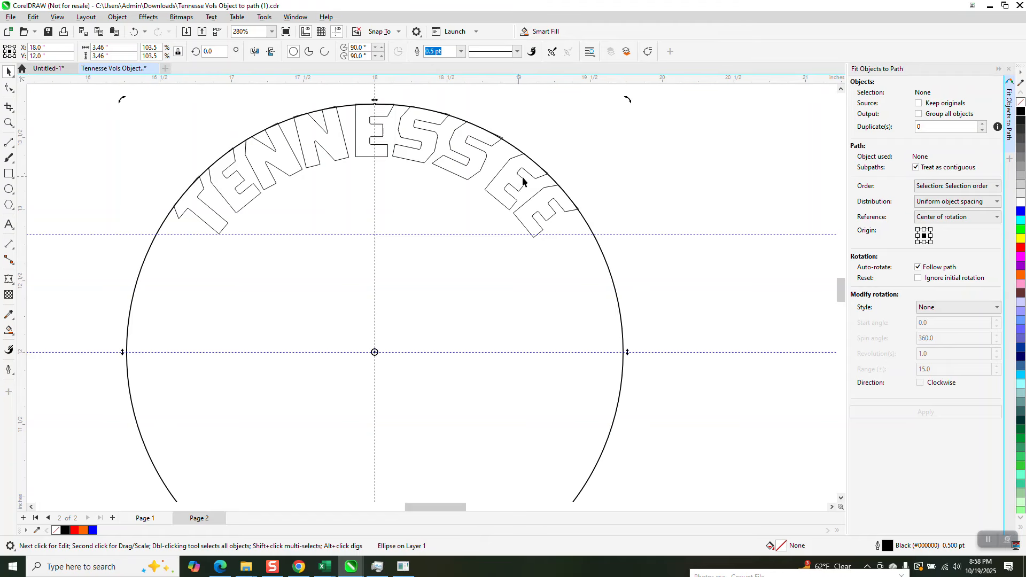
{"action": "left_click", "coordinate": [521, 174]}
{"action": "left_click", "coordinate": [522, 172]}
{"action": "left_click_drag", "start_coordinate": [551, 151], "coordinate": [544, 143]}
{"action": "left_click", "coordinate": [542, 195]}
{"action": "left_click", "coordinate": [542, 194]}
{"action": "mouse_move", "coordinate": [583, 182]}
{"action": "left_mouse_down"}
{"action": "mouse_move", "coordinate": [572, 172]}
{"action": "mouse_move", "coordinate": [580, 181]}
{"action": "left_mouse_up"}
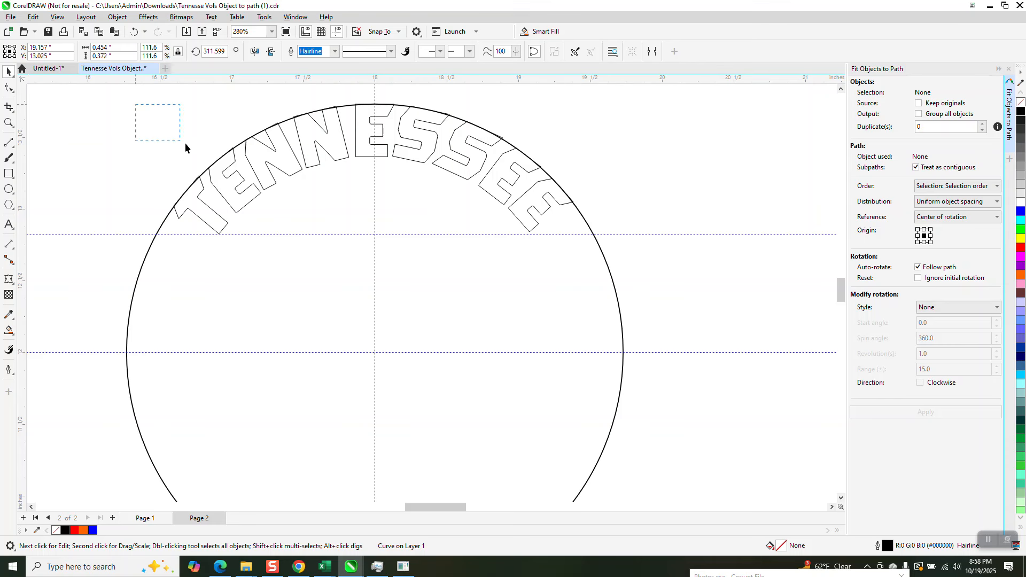
Group the TENNESSEE letters and rotate the group slightly clockwise about the circle's centre, to about 359.2°
{"action": "left_click_drag", "start_coordinate": [579, 258], "coordinate": [620, 296]}
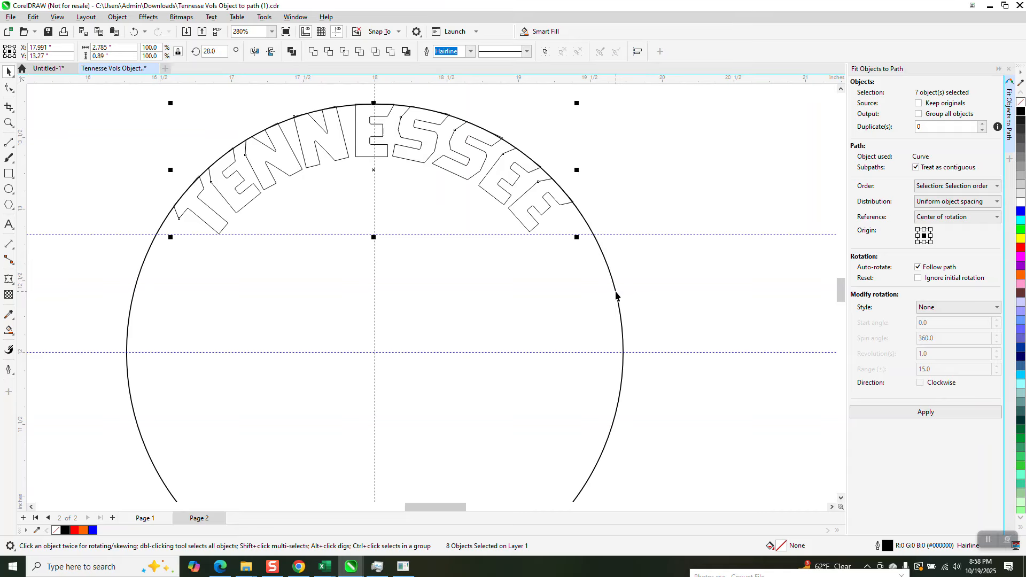
{"action": "key", "text": "ctrl+g"}
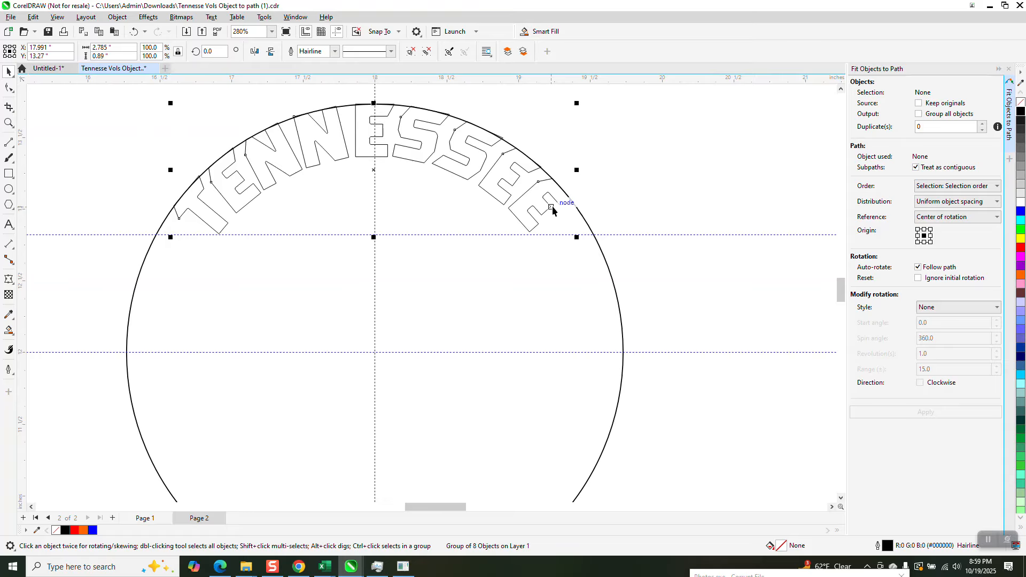
{"action": "left_click", "coordinate": [451, 171]}
{"action": "left_click_drag", "start_coordinate": [580, 103], "coordinate": [582, 103]}
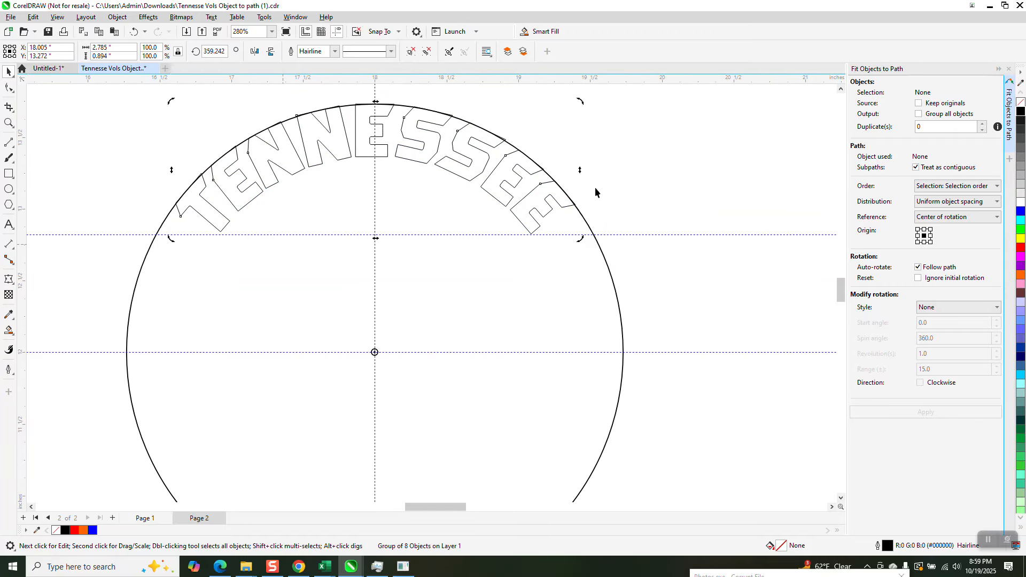
Delete the guide circle around the arched TENNESSEE lettering
{"action": "scroll", "coordinate": [602, 184], "scroll_direction": "down", "scroll_amount": 5}
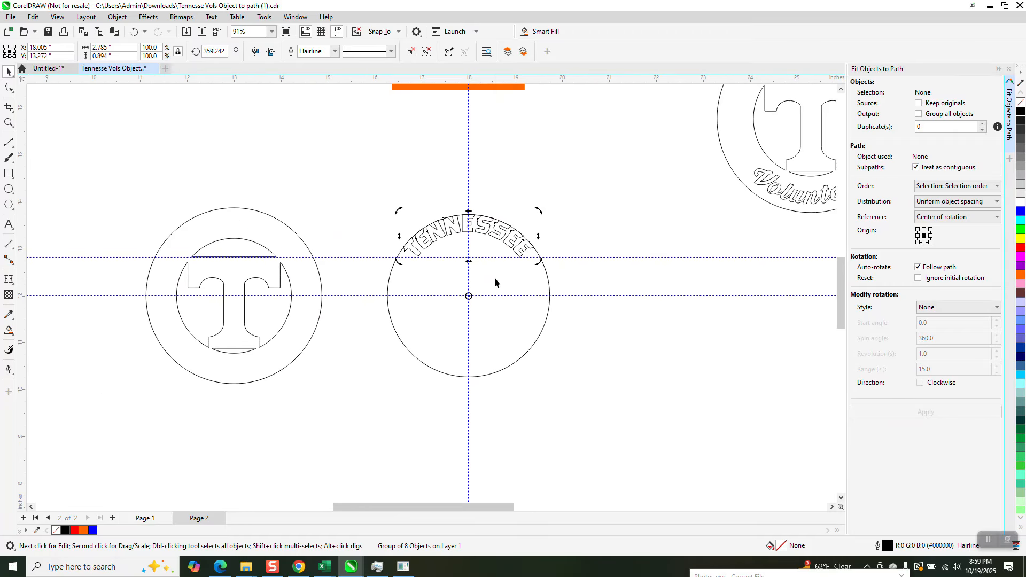
{"action": "left_click", "coordinate": [549, 283]}
{"action": "key", "text": "Delete"}
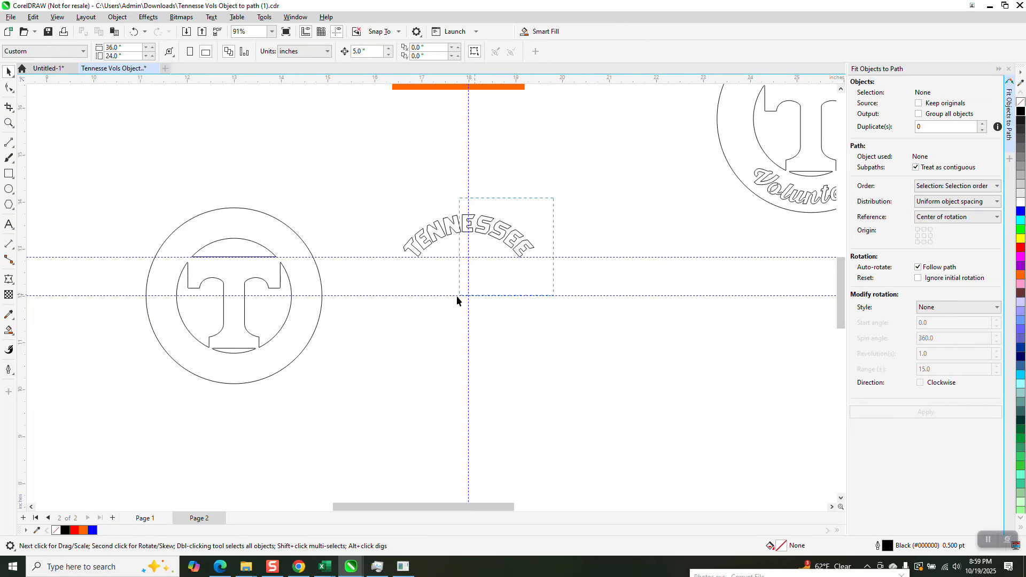
Move the arched TENNESSEE lettering 5 inches to the left, into the ring above the T
{"action": "left_click_drag", "start_coordinate": [457, 297], "coordinate": [377, 316]}
{"action": "key", "text": "Left"}
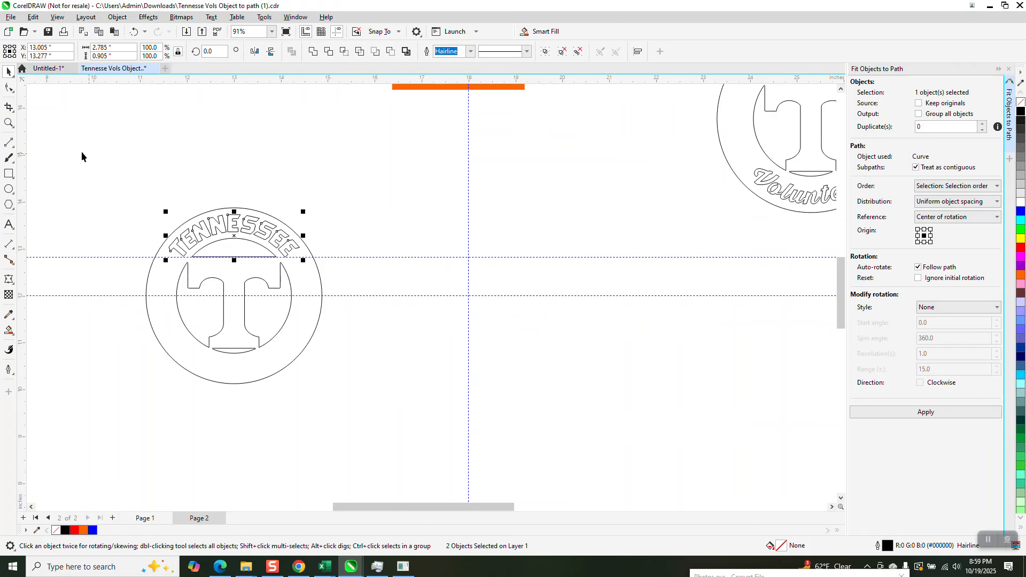
{"action": "left_click", "coordinate": [9, 125]}
{"action": "left_click_drag", "start_coordinate": [142, 184], "coordinate": [342, 316]}
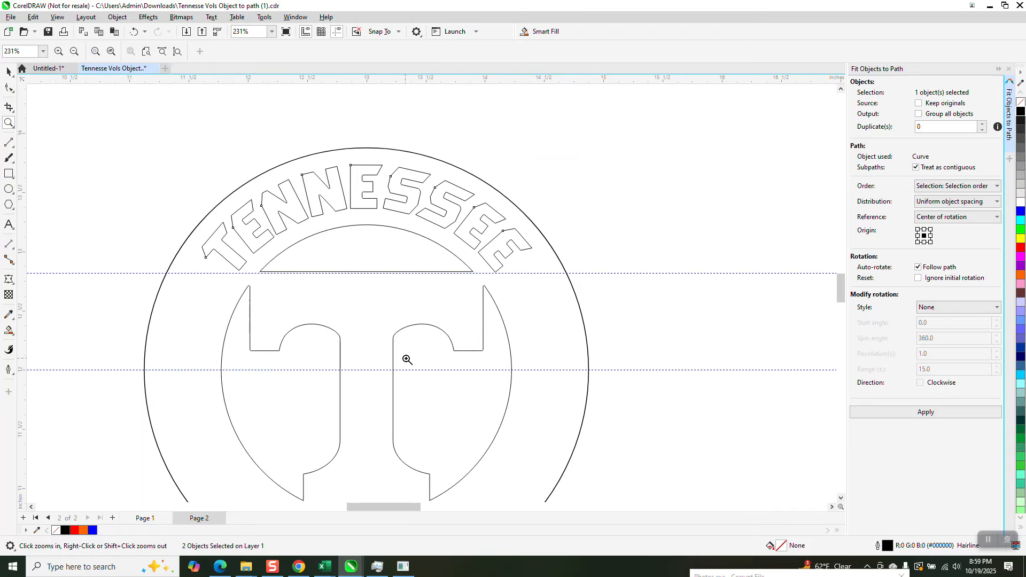
{"action": "right_click", "coordinate": [221, 236]}
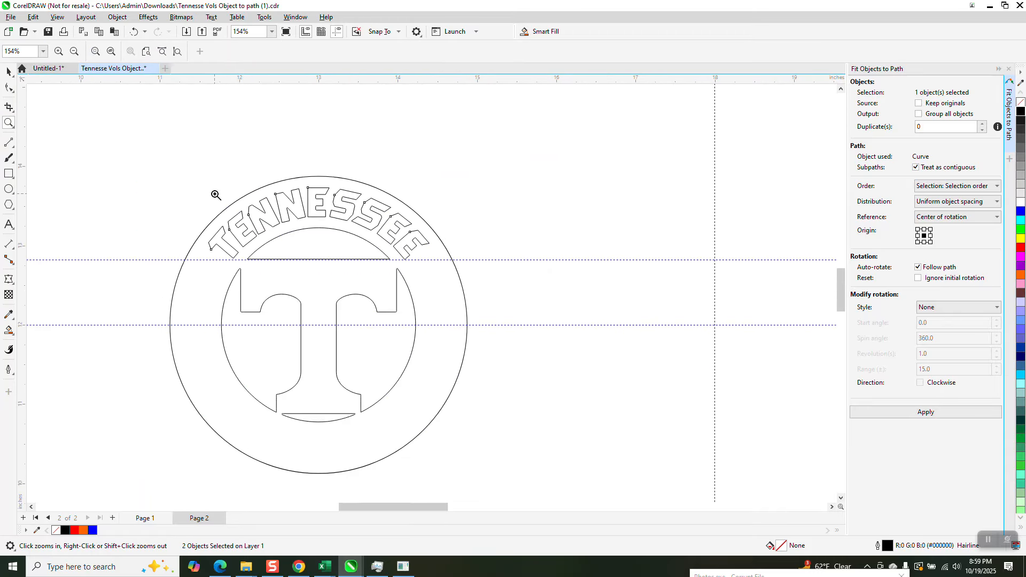
Use Smart Fill to fill the ring and T area around the lettering with blue and no outline
{"action": "left_click", "coordinate": [15, 341]}
{"action": "left_click", "coordinate": [38, 343]}
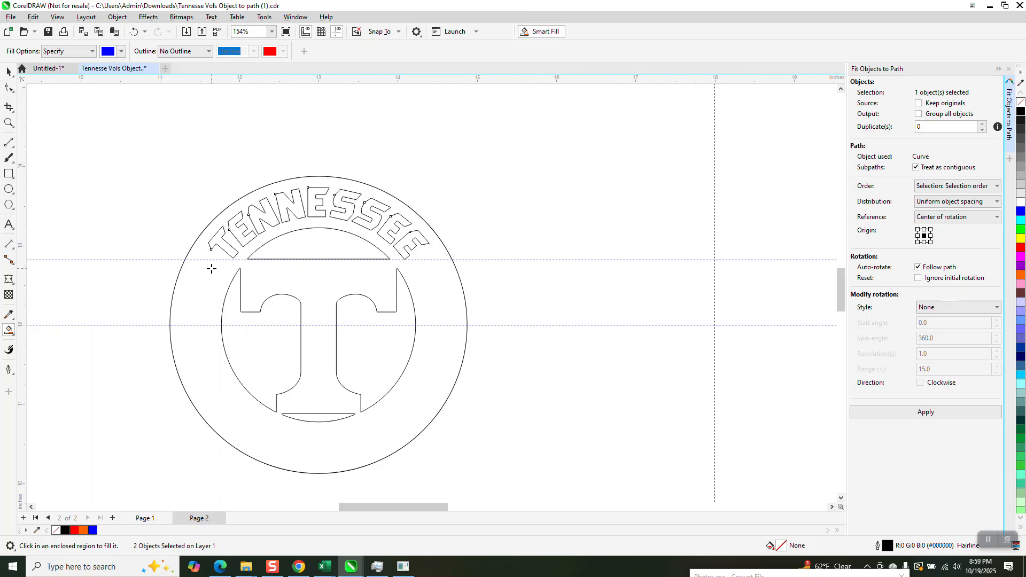
{"action": "left_click", "coordinate": [208, 277]}
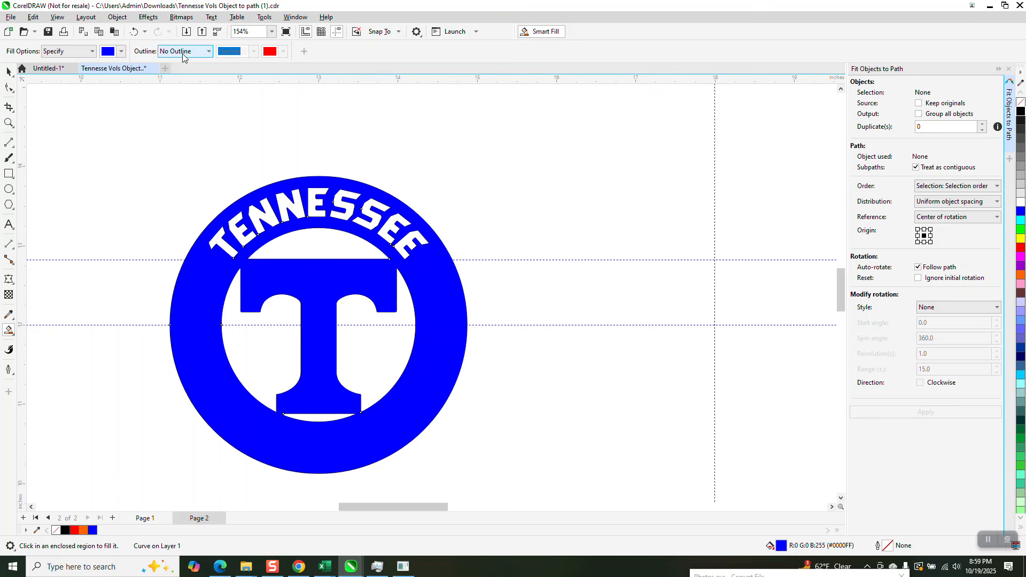
Set the Smart Fill colour to orange from the RGB Palette and fill the same ring and T area
{"action": "left_click", "coordinate": [121, 51]}
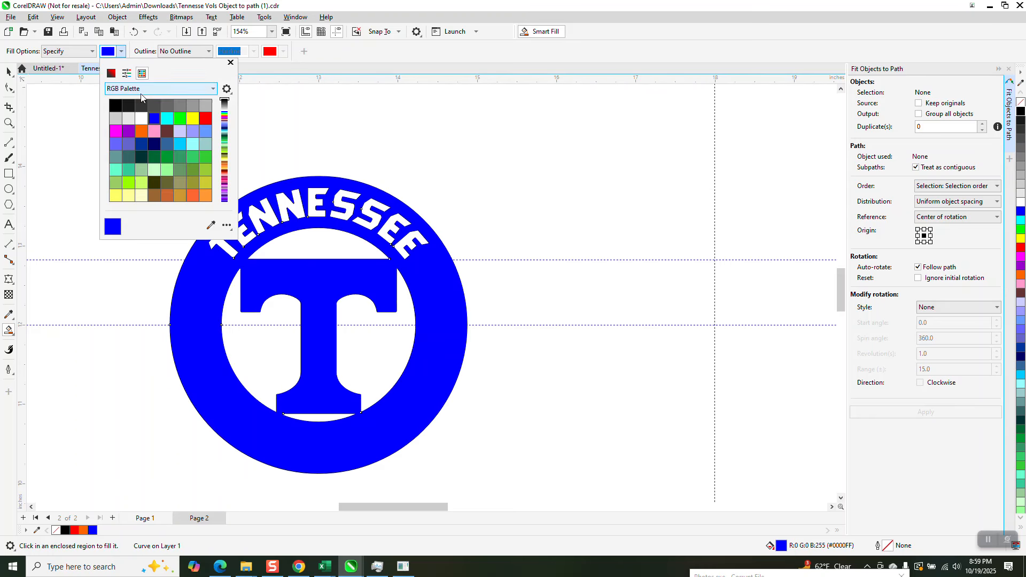
{"action": "left_click", "coordinate": [141, 132]}
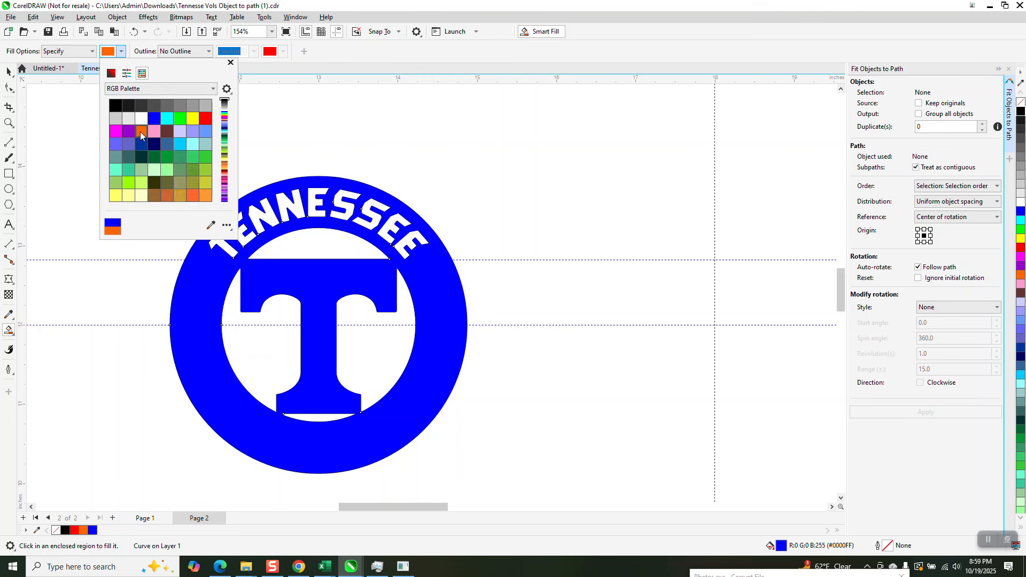
{"action": "left_click", "coordinate": [185, 287]}
{"action": "left_click", "coordinate": [183, 287]}
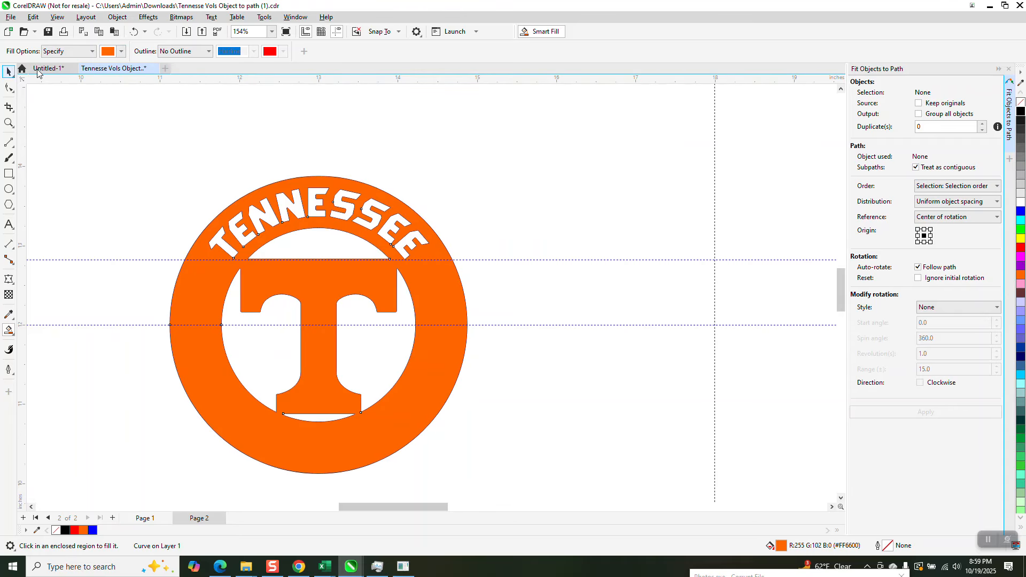
{"action": "left_click", "coordinate": [13, 71]}
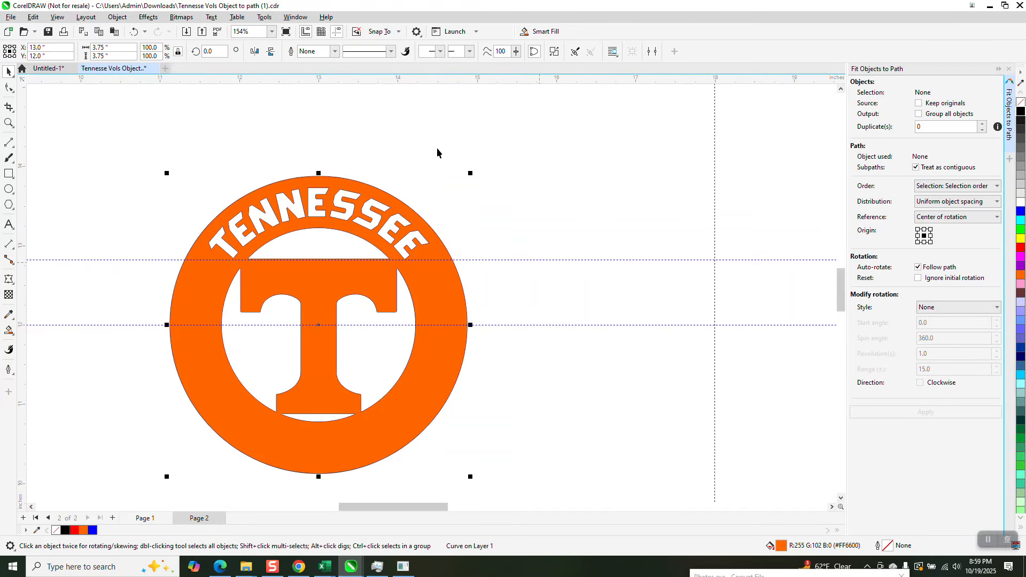
{"action": "left_click", "coordinate": [470, 141]}
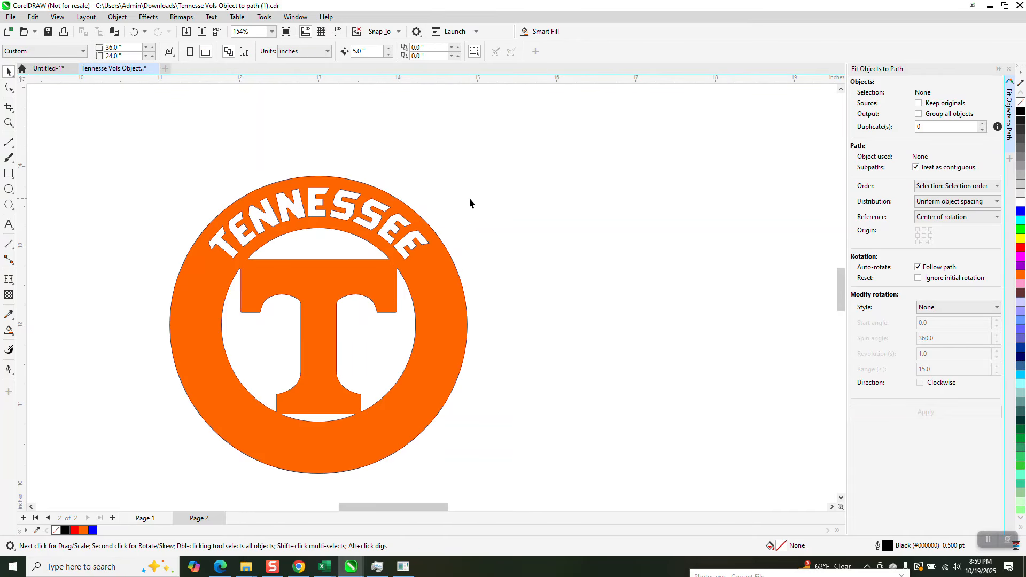
Compare the letter spacing of the straight TENNESSEE banner with the arched TENNESSEE in the round logo
{"action": "scroll", "coordinate": [470, 198], "scroll_direction": "down", "scroll_amount": 6}
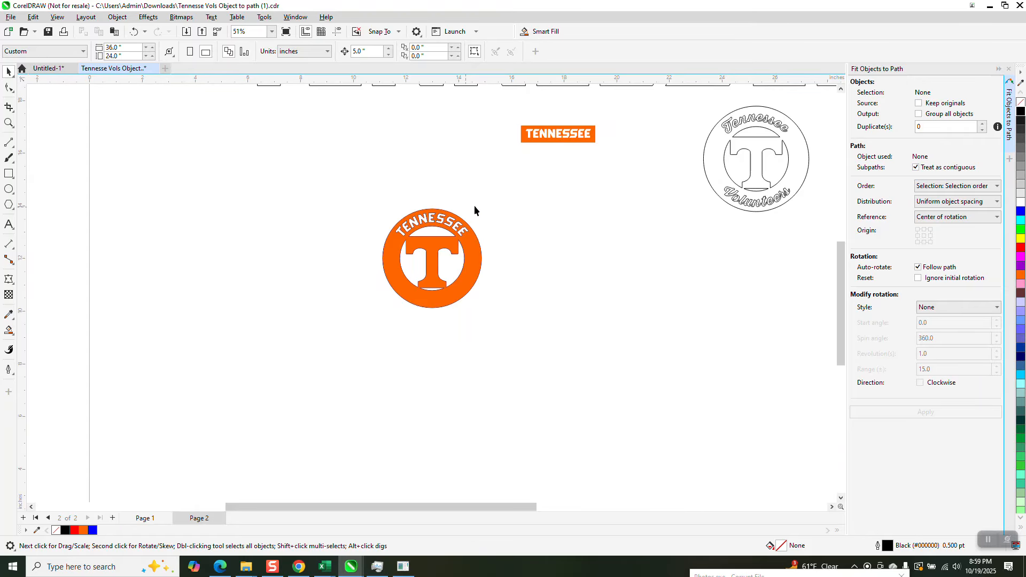
{"action": "left_click", "coordinate": [9, 123]}
{"action": "left_click_drag", "start_coordinate": [517, 114], "coordinate": [612, 164]}
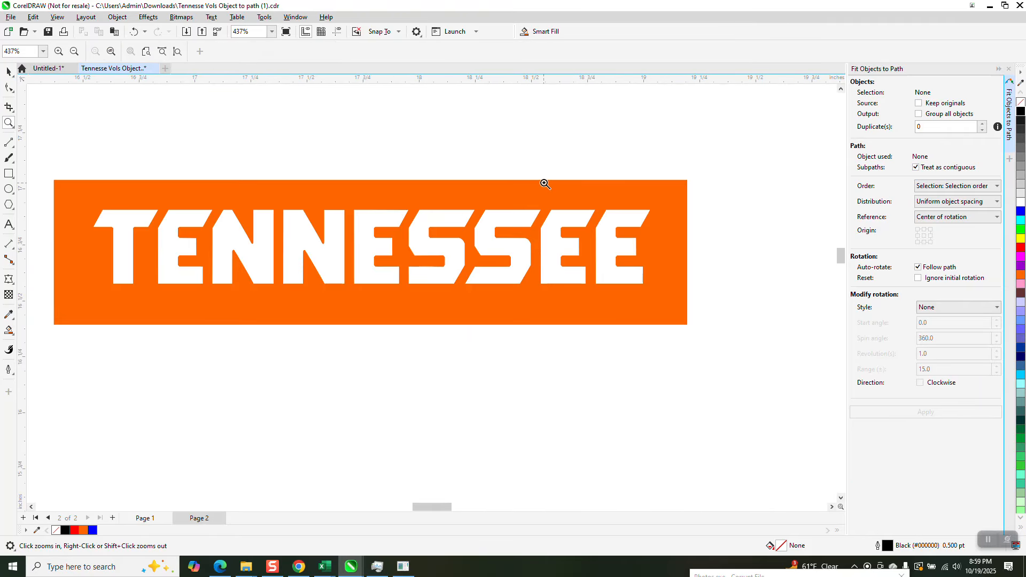
{"action": "scroll", "coordinate": [547, 185], "scroll_direction": "down", "scroll_amount": 2}
{"action": "scroll", "coordinate": [546, 188], "scroll_direction": "down", "scroll_amount": 4}
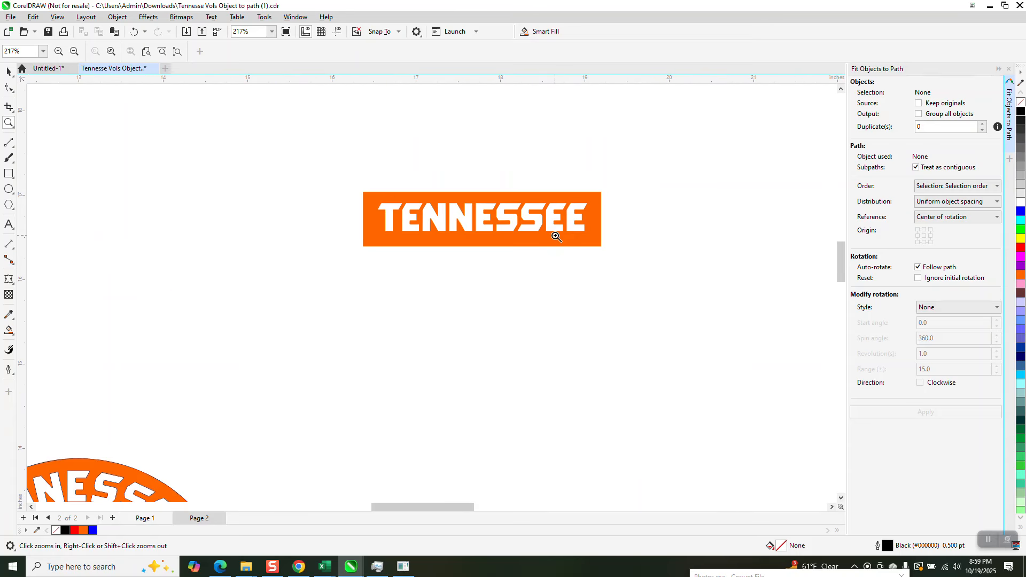
{"action": "left_click_drag", "start_coordinate": [505, 206], "coordinate": [589, 268]}
{"action": "scroll", "coordinate": [585, 267], "scroll_direction": "down", "scroll_amount": 1}
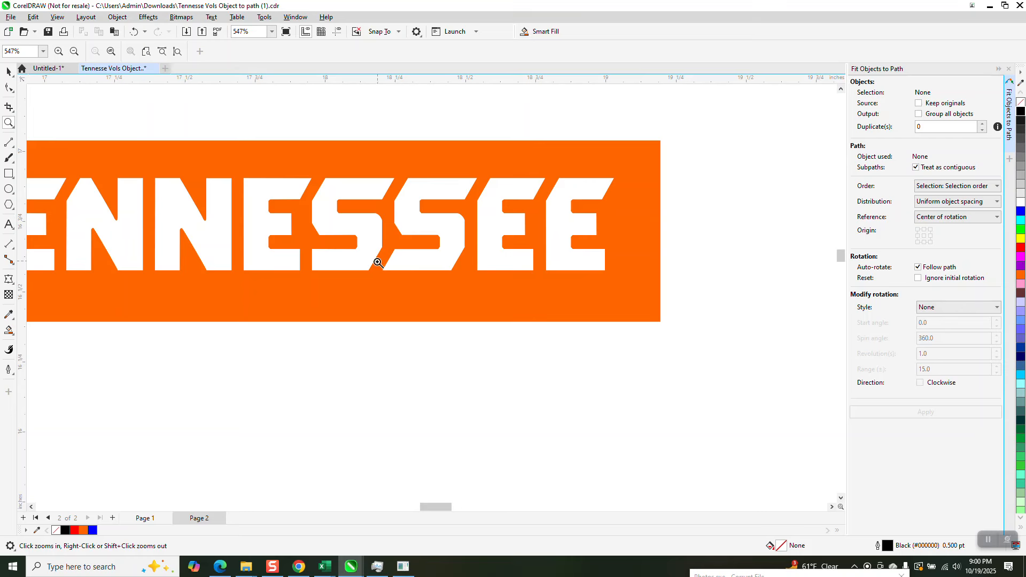
{"action": "scroll", "coordinate": [508, 229], "scroll_direction": "down", "scroll_amount": 4}
{"action": "scroll", "coordinate": [512, 227], "scroll_direction": "down", "scroll_amount": 5}
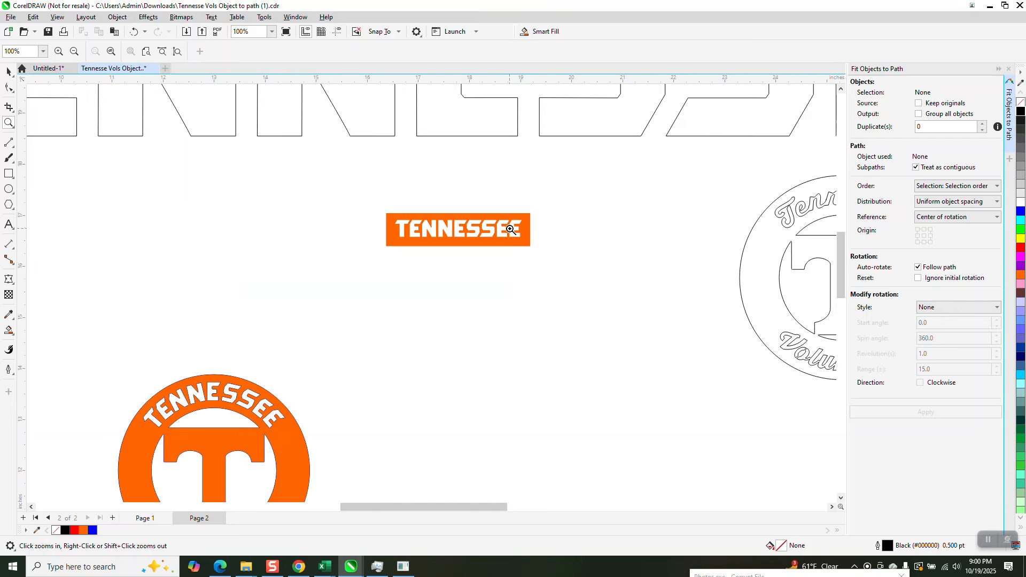
{"action": "left_click_drag", "start_coordinate": [243, 355], "coordinate": [353, 411]}
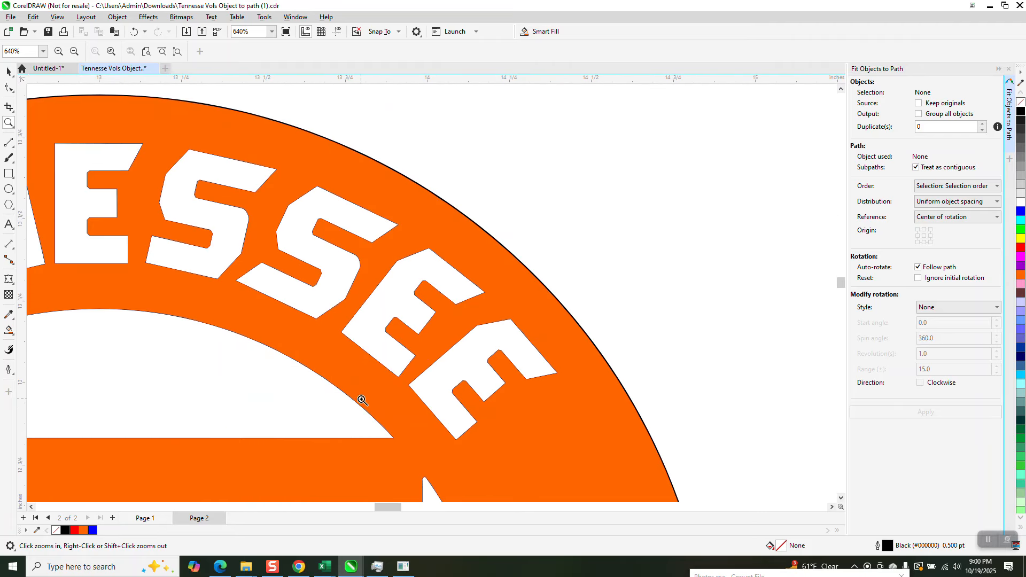
{"action": "scroll", "coordinate": [316, 242], "scroll_direction": "down", "scroll_amount": 1}
{"action": "scroll", "coordinate": [316, 242], "scroll_direction": "down", "scroll_amount": 1}
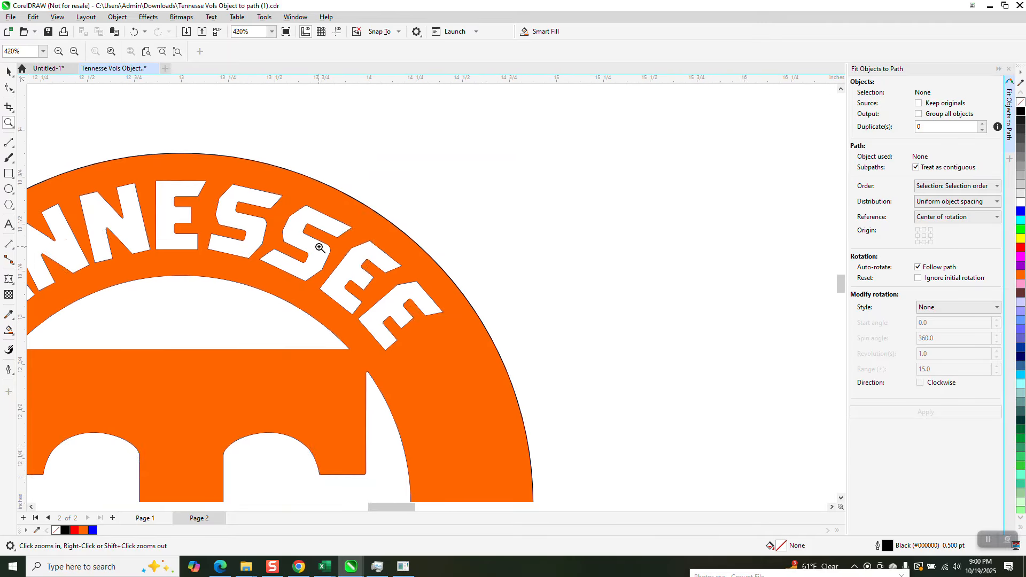
{"action": "scroll", "coordinate": [413, 230], "scroll_direction": "down", "scroll_amount": 4}
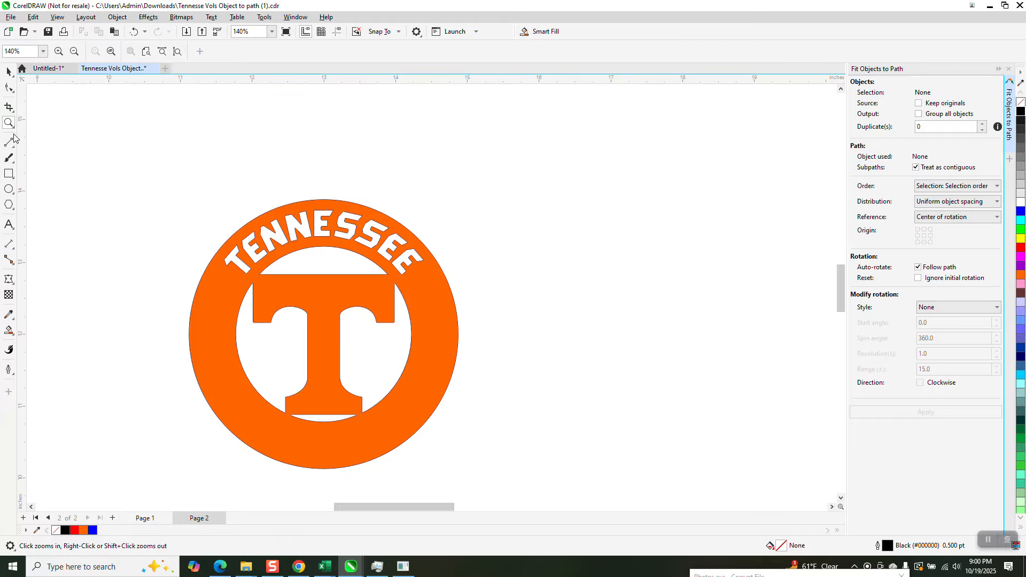
{"action": "left_click_drag", "start_coordinate": [155, 181], "coordinate": [509, 490]}
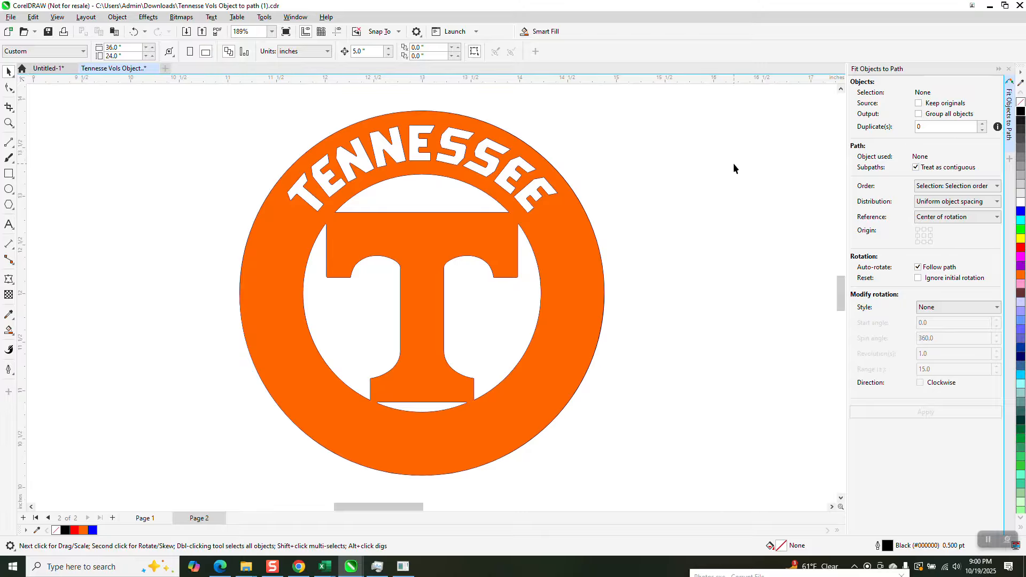
Shift the orange logo shape slightly left and down off the blue fill beneath it, and undo the move
{"action": "left_click", "coordinate": [1018, 113]}
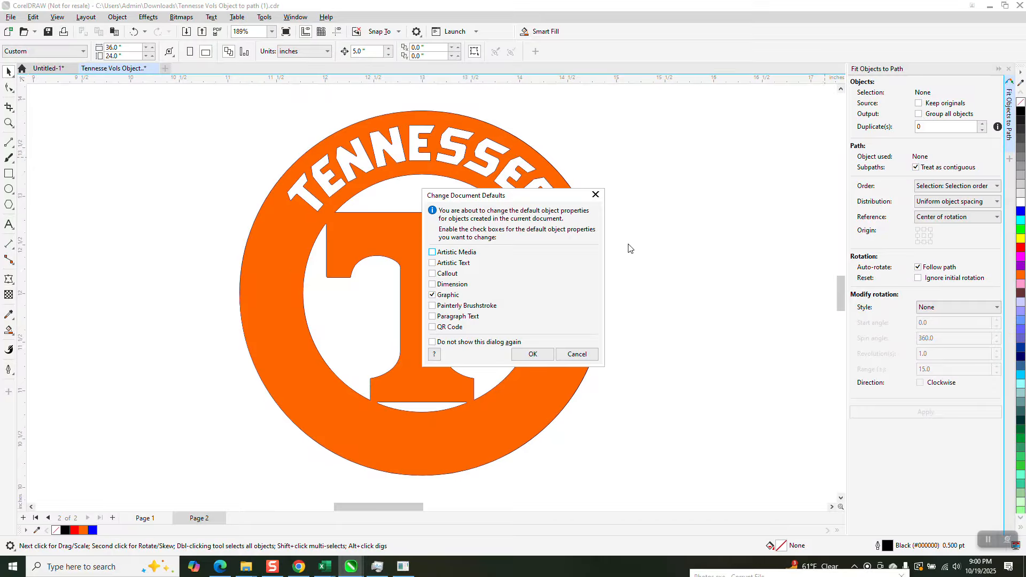
{"action": "left_click", "coordinate": [591, 352]}
{"action": "left_click", "coordinate": [584, 256]}
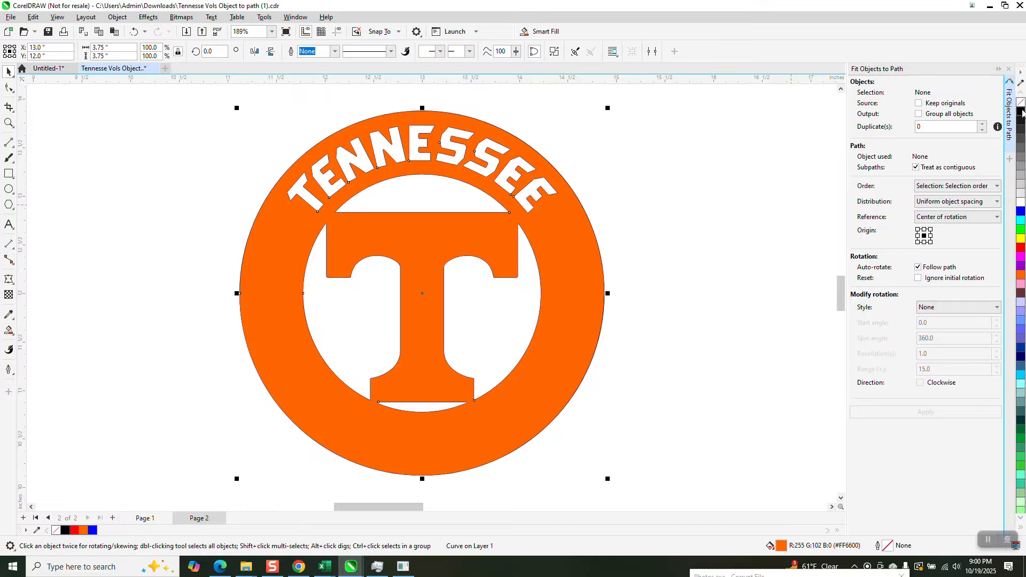
{"action": "left_click_drag", "start_coordinate": [567, 245], "coordinate": [546, 247]}
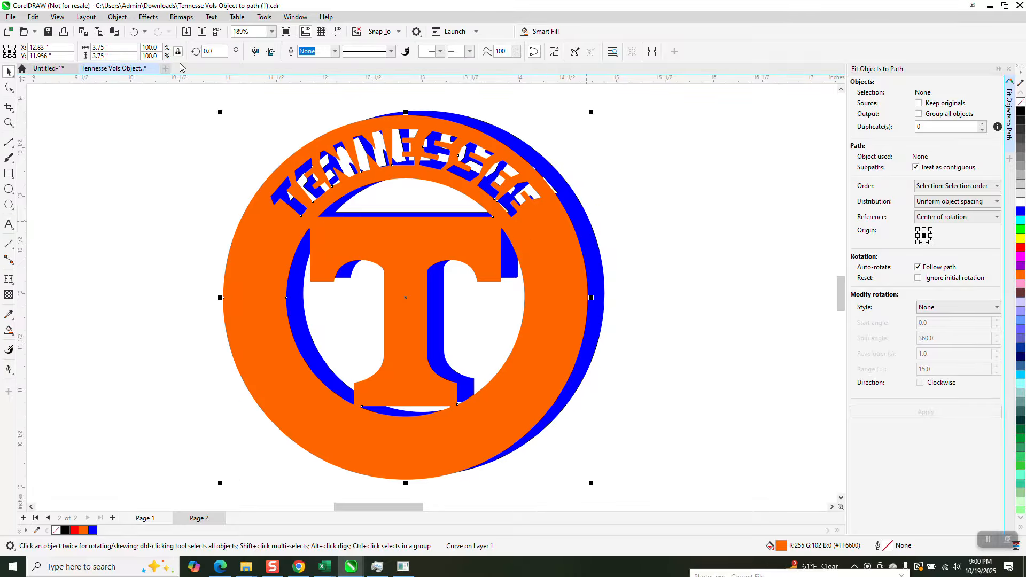
{"action": "left_click", "coordinate": [133, 32]}
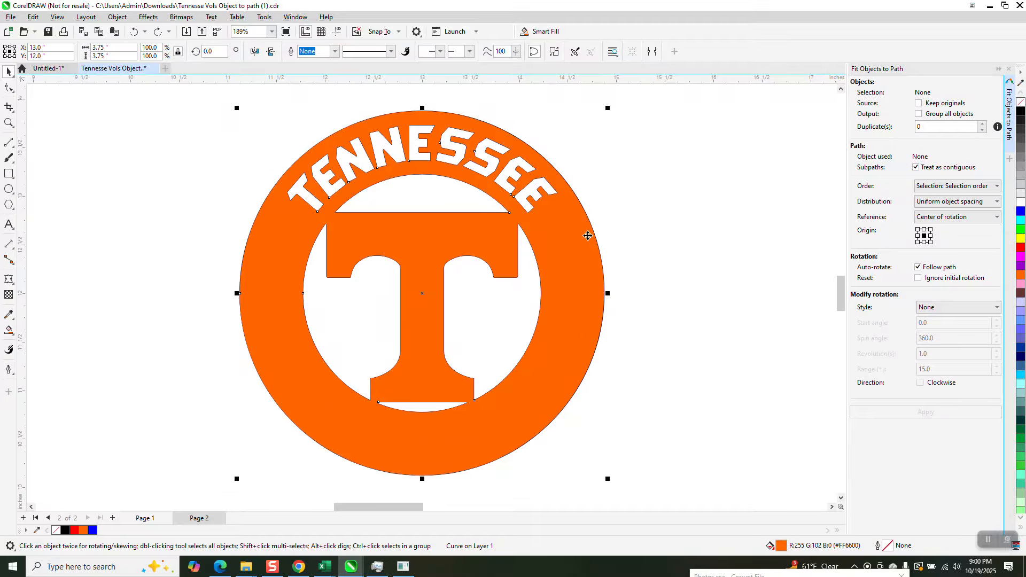
{"action": "scroll", "coordinate": [599, 285], "scroll_direction": "down", "scroll_amount": 2}
{"action": "left_click", "coordinate": [668, 298]}
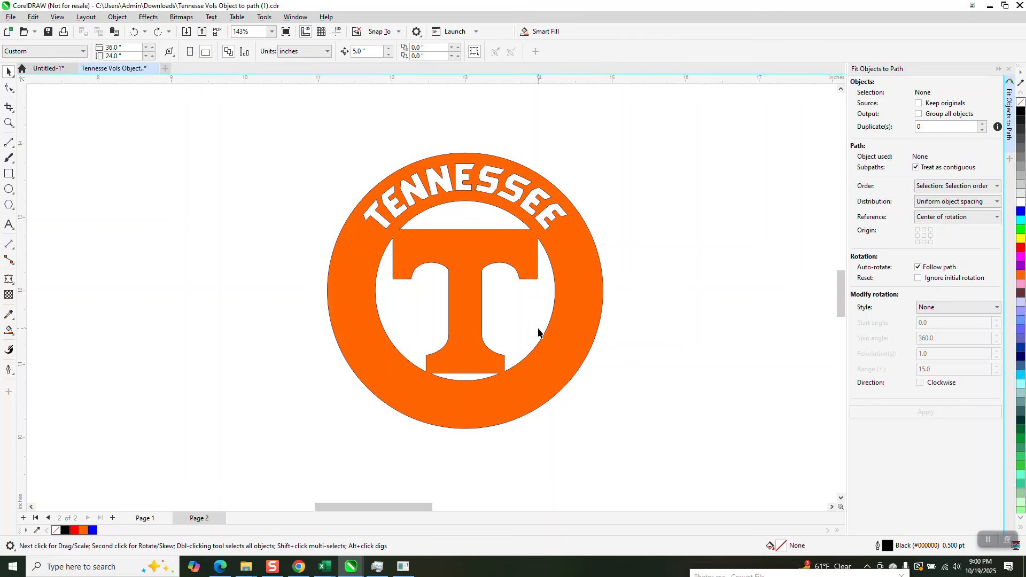